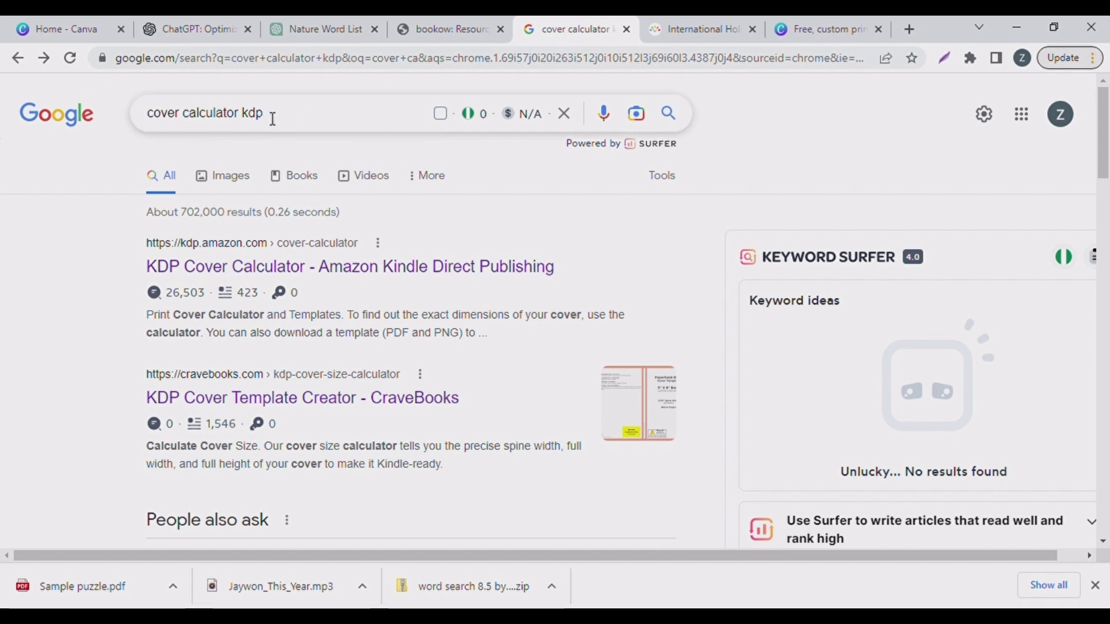
Open the KDP Cover Calculator result, glance at the bookow generator, and return to the calculator
left_click(311, 273)
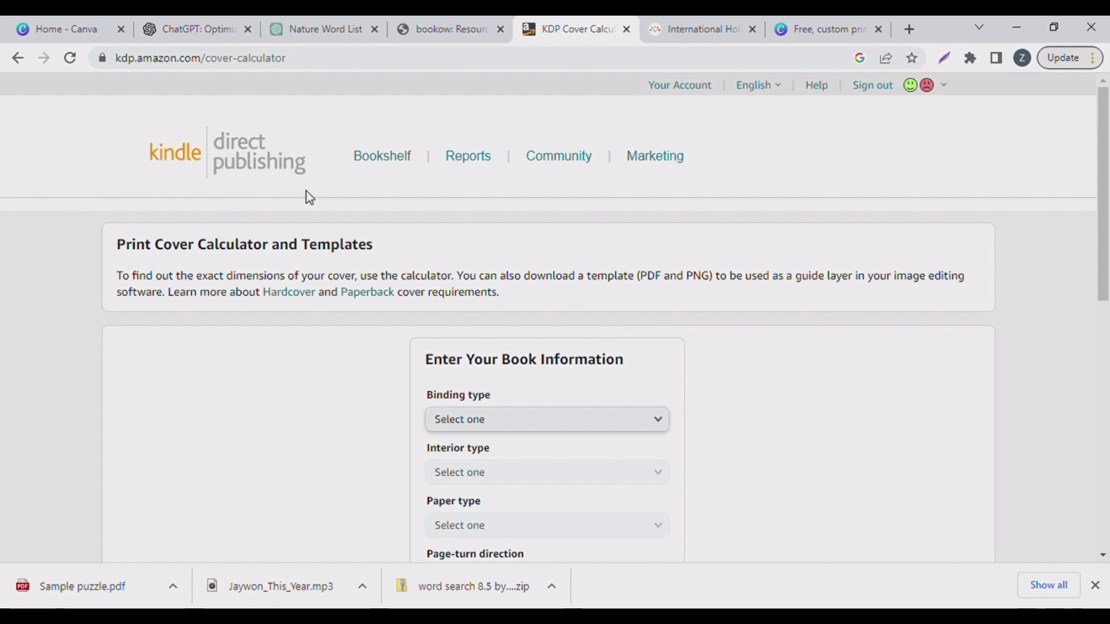
scroll(494, 347, "down", 3)
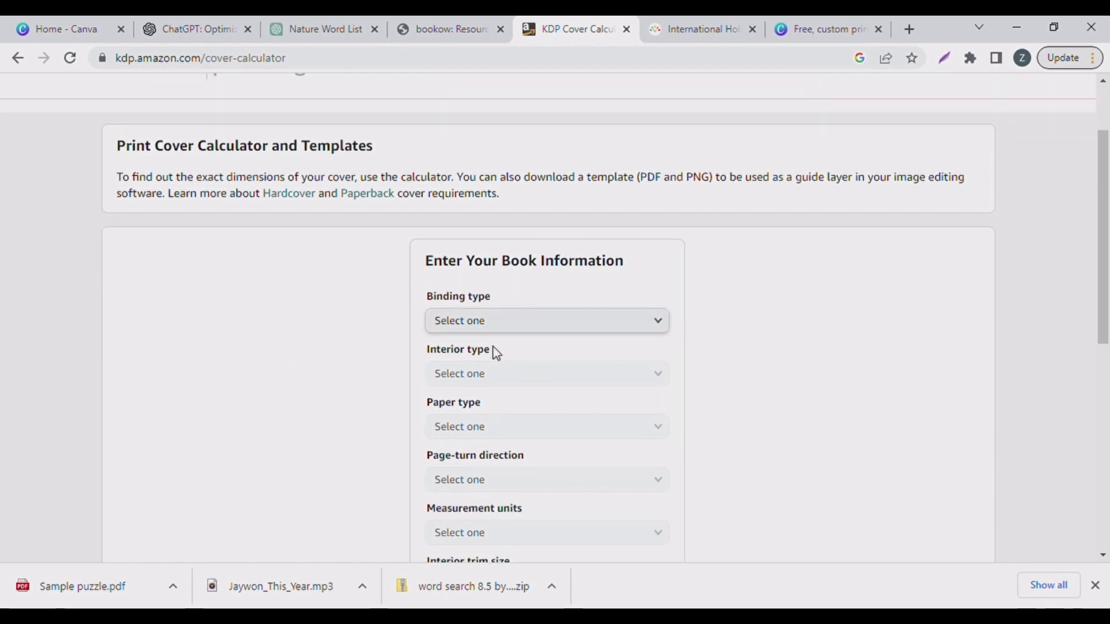
scroll(430, 280, "up", 3)
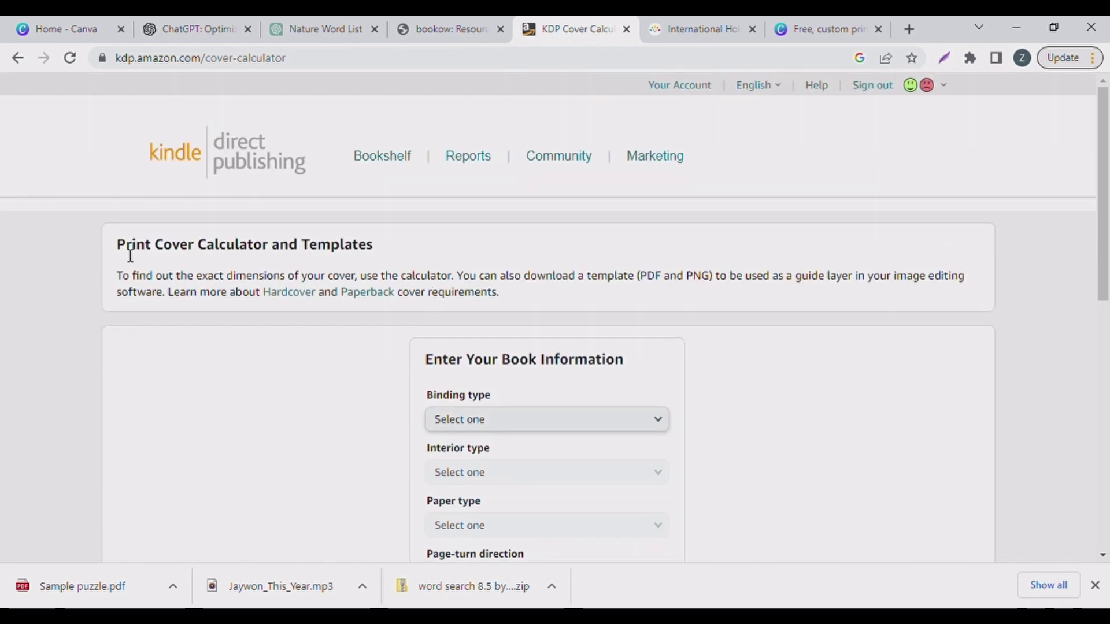
left_click(441, 26)
scroll(439, 503, "down", 10)
scroll(384, 395, "down", 4)
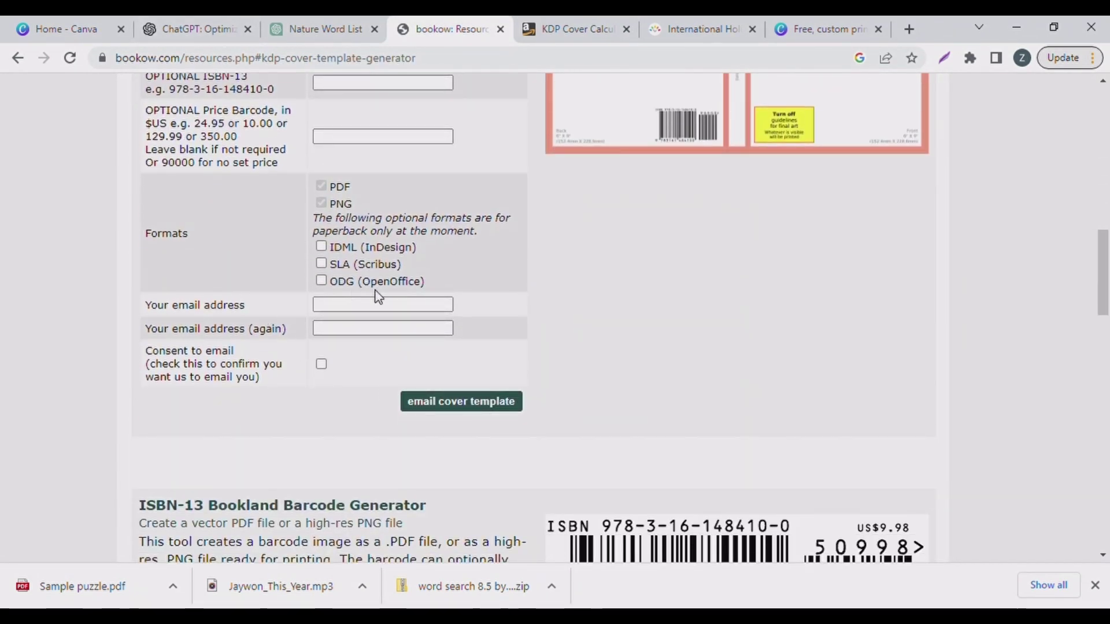
scroll(379, 298, "up", 7)
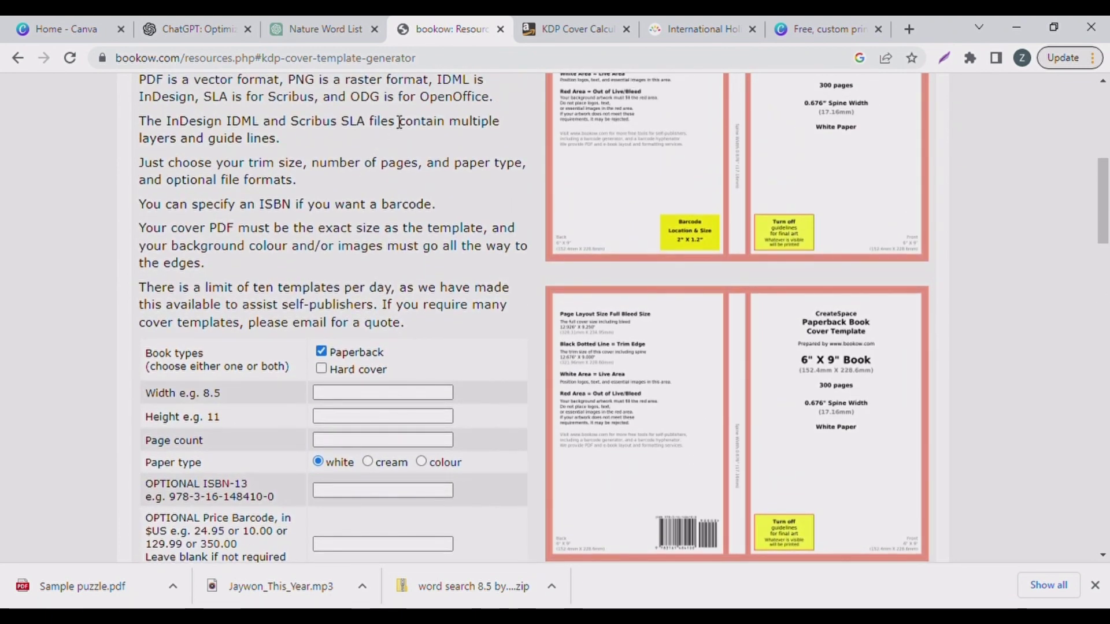
left_click(572, 29)
scroll(519, 407, "down", 3)
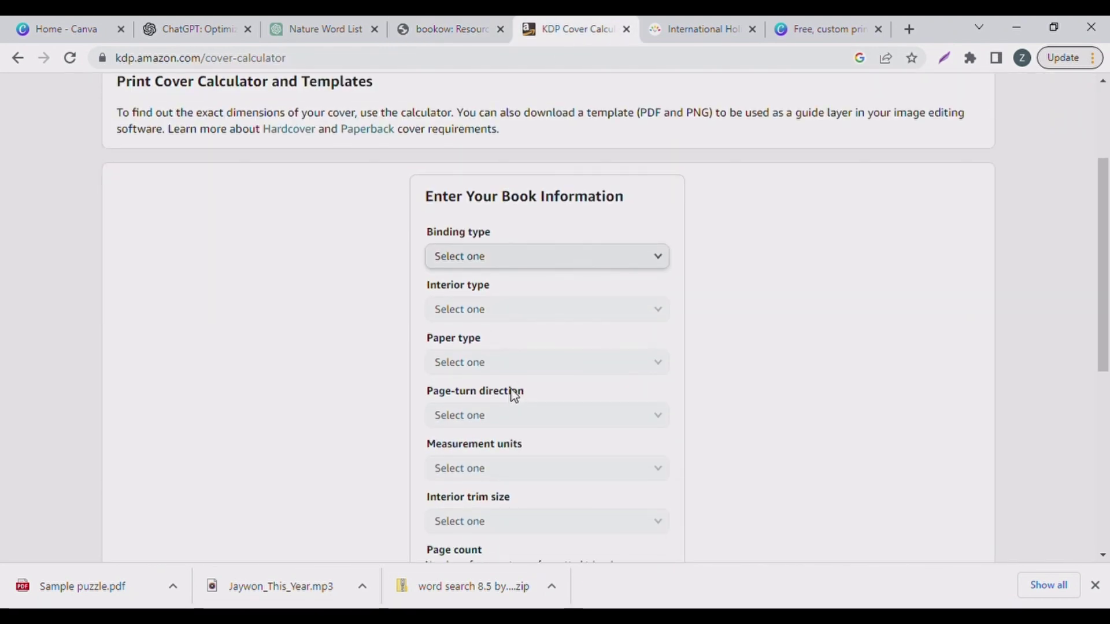
Choose Paperback binding, a Black & white interior and White paper
left_click(656, 258)
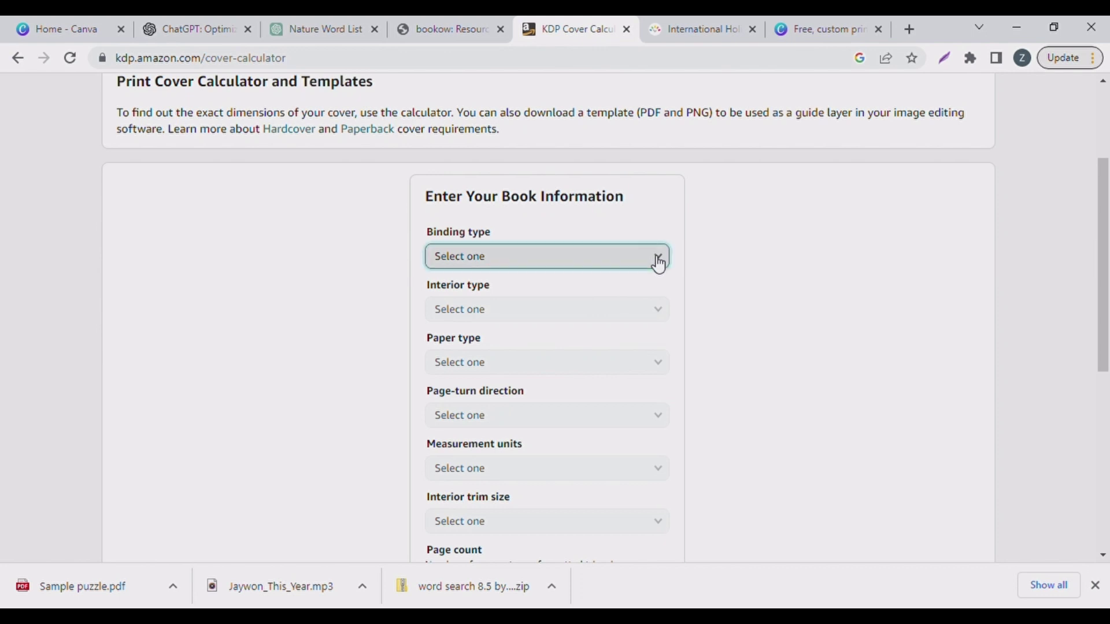
left_click(514, 276)
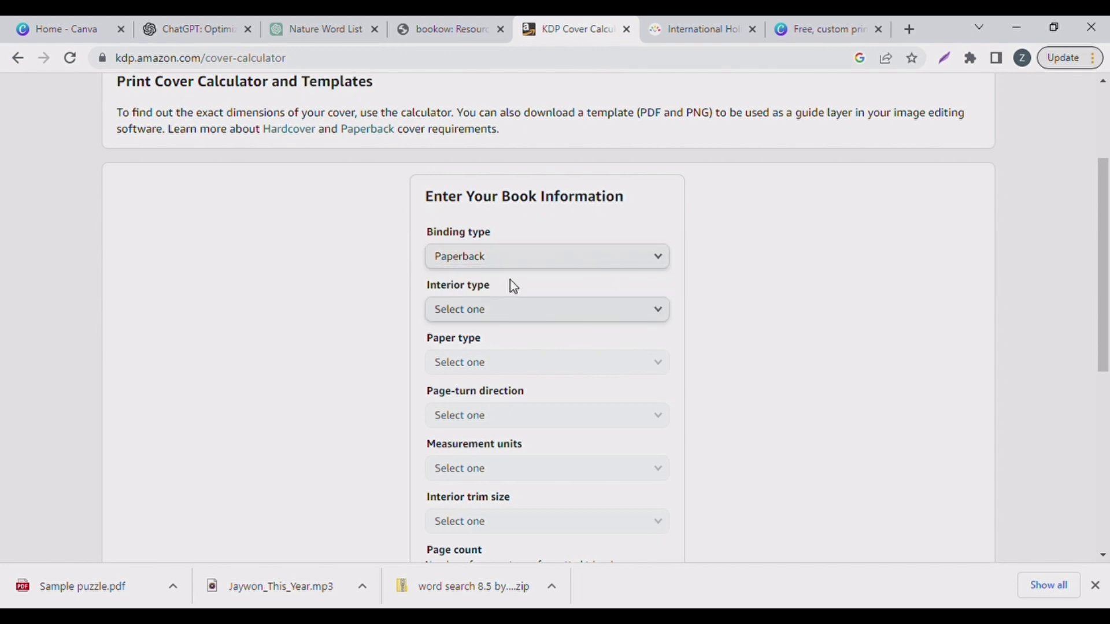
left_click(657, 317)
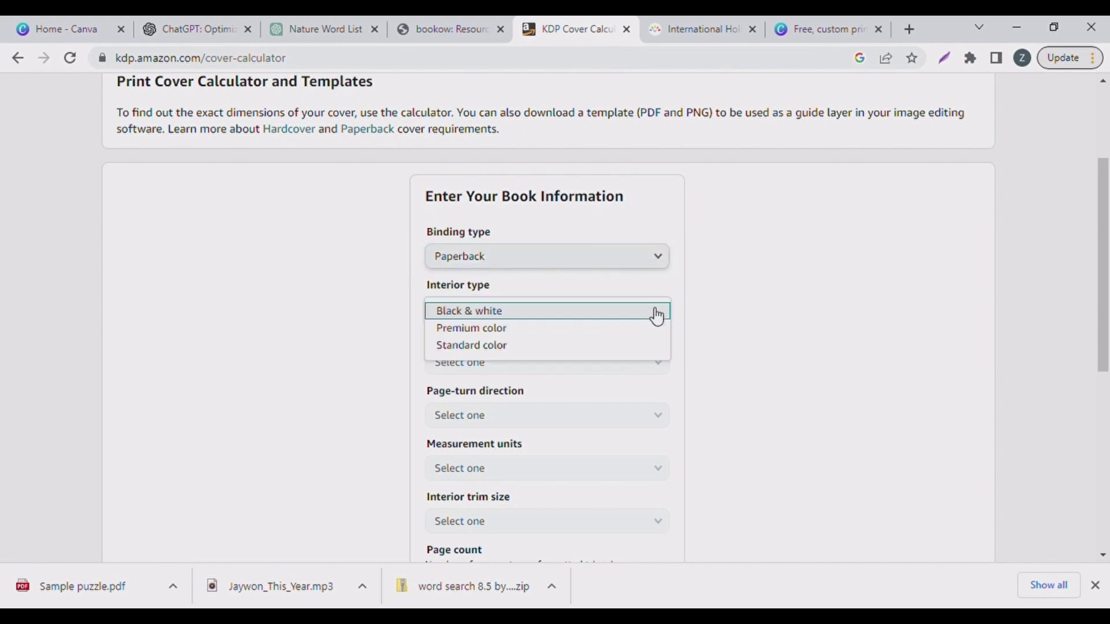
left_click(495, 310)
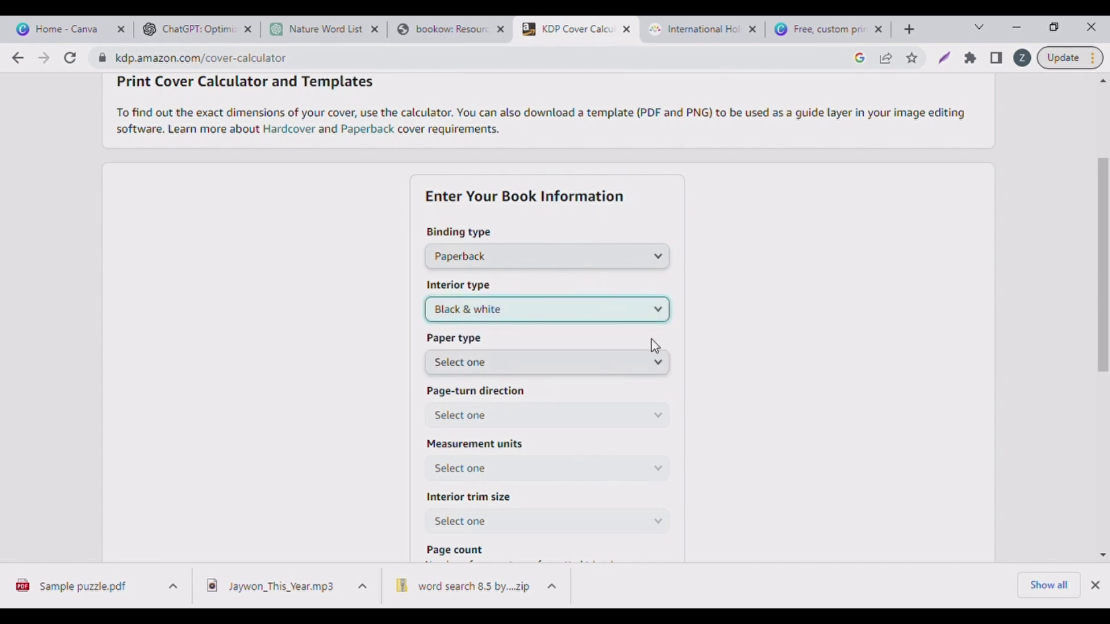
scroll(652, 341, "down", 2)
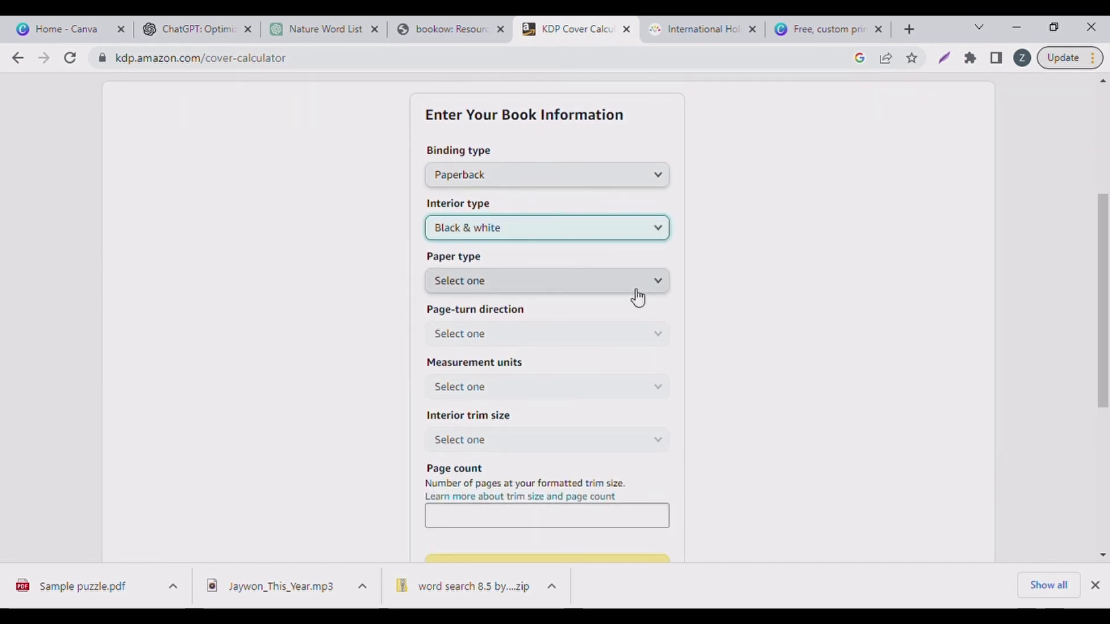
left_click(665, 285)
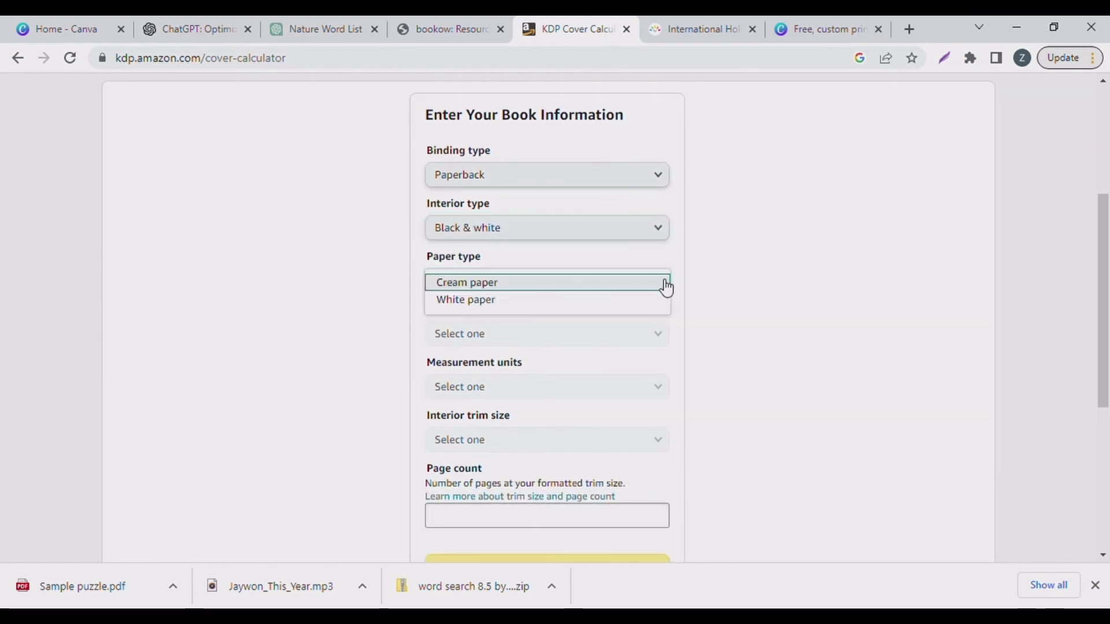
left_click(494, 300)
scroll(572, 336, "down", 2)
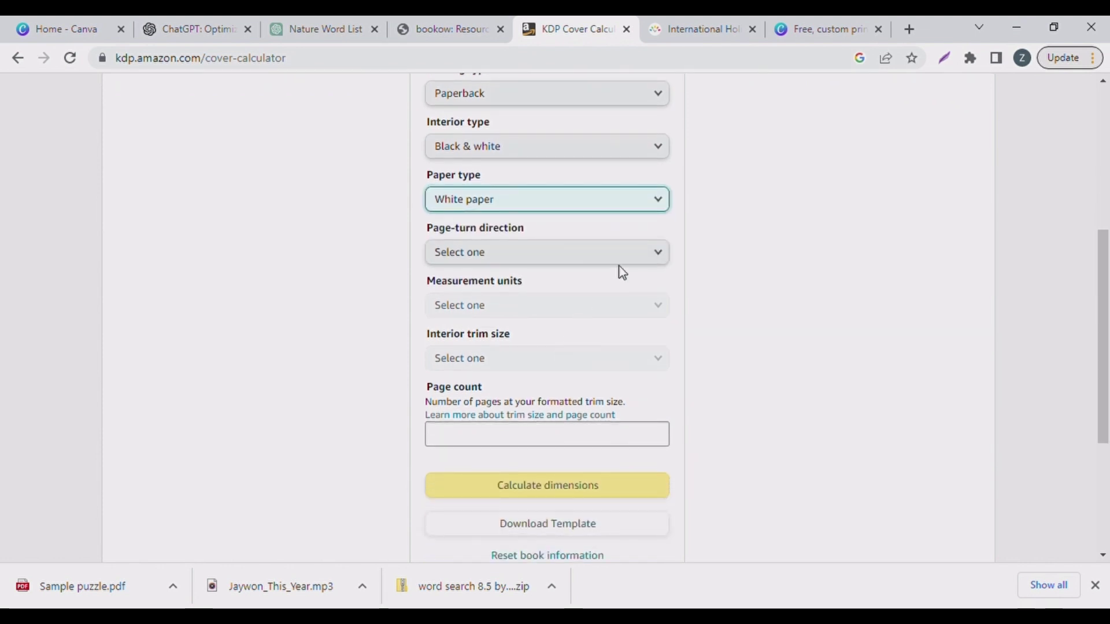
Set Left to Right, Inches, 8.5 x 11 in trim and 60 pages, then calculate
left_click(660, 260)
left_click(554, 254)
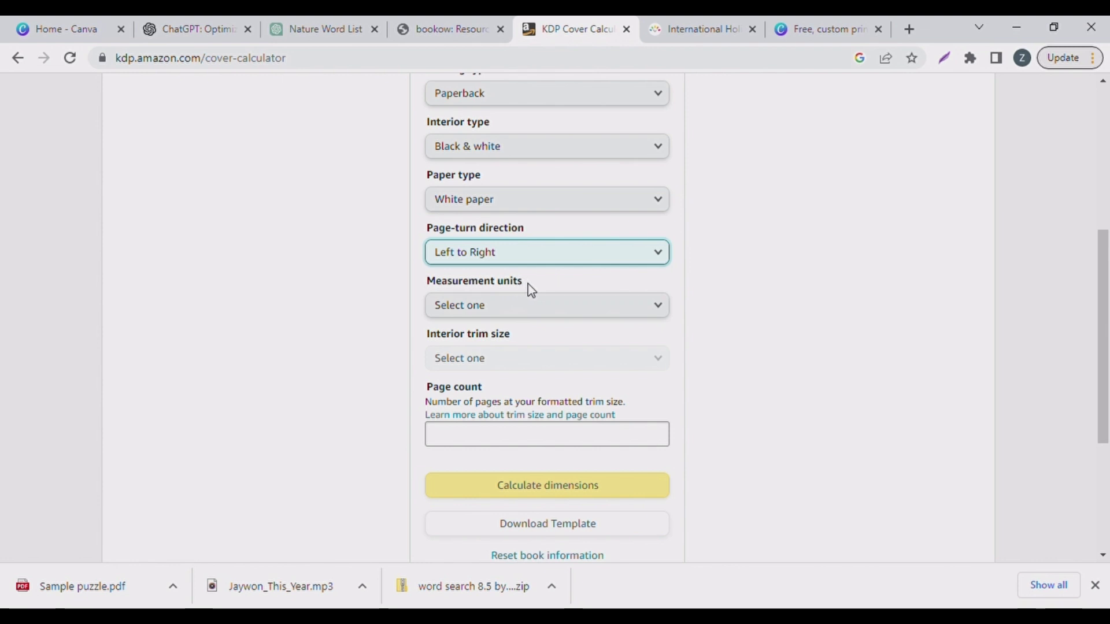
left_click(658, 306)
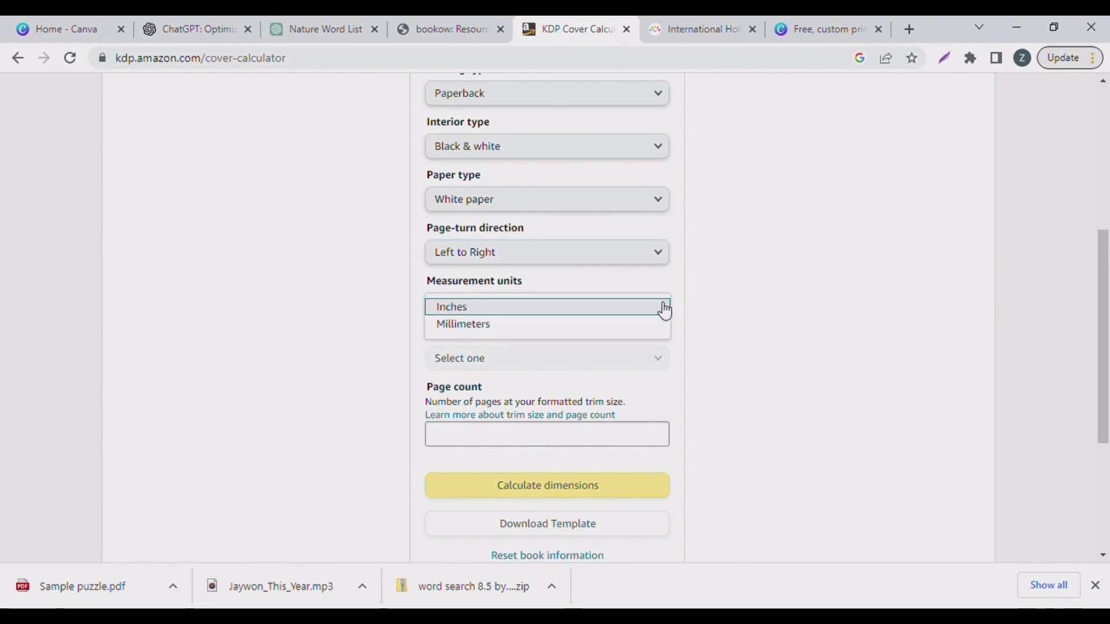
left_click(501, 309)
left_click(656, 364)
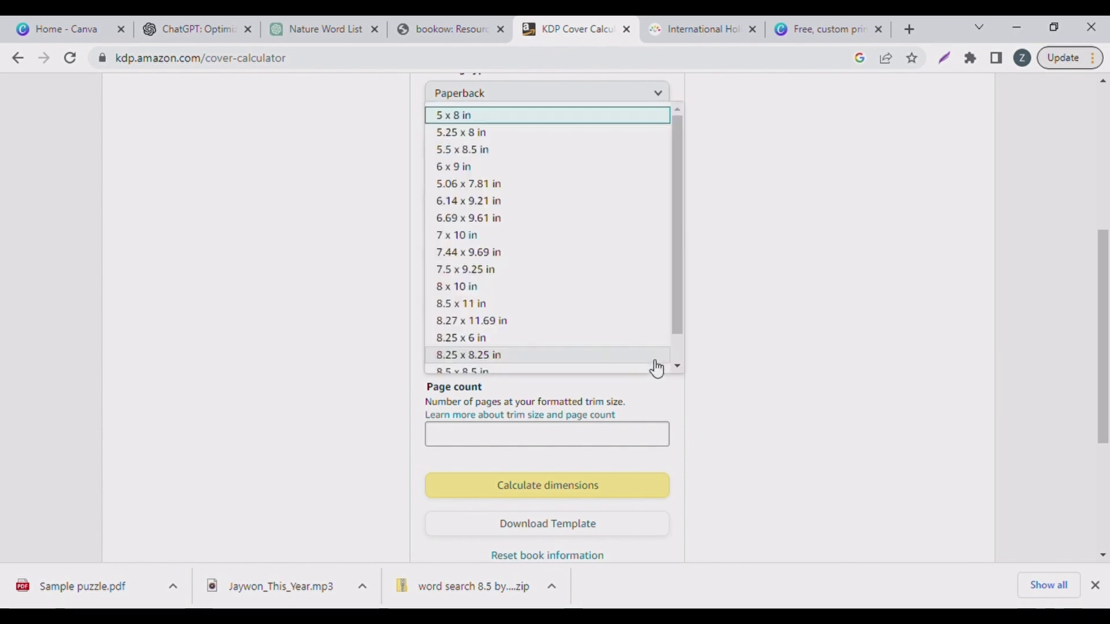
left_click(461, 305)
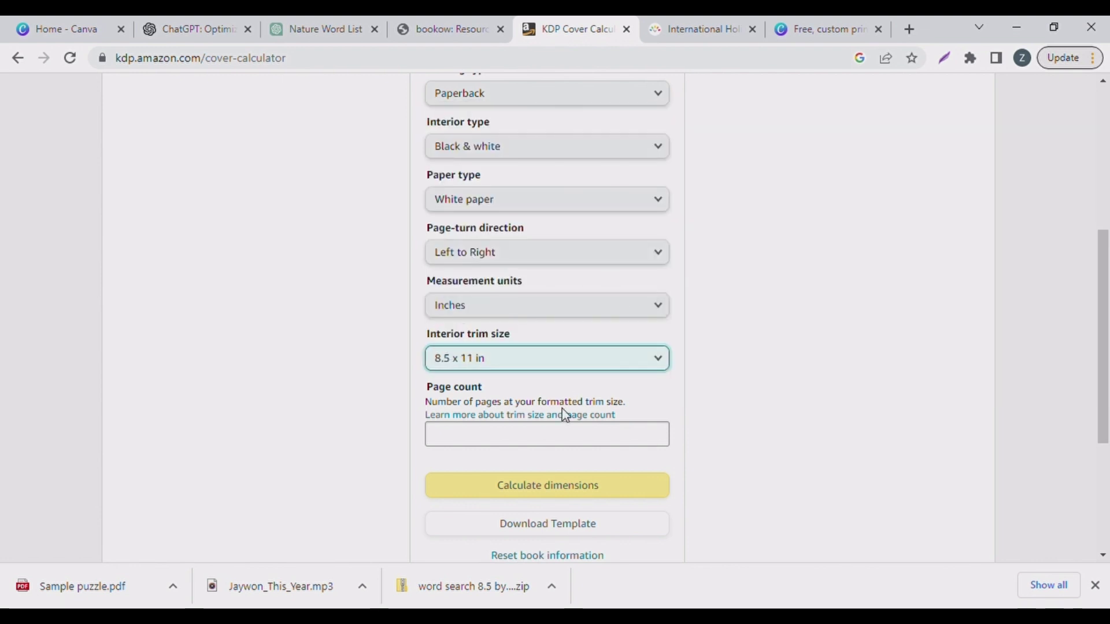
left_click(509, 446)
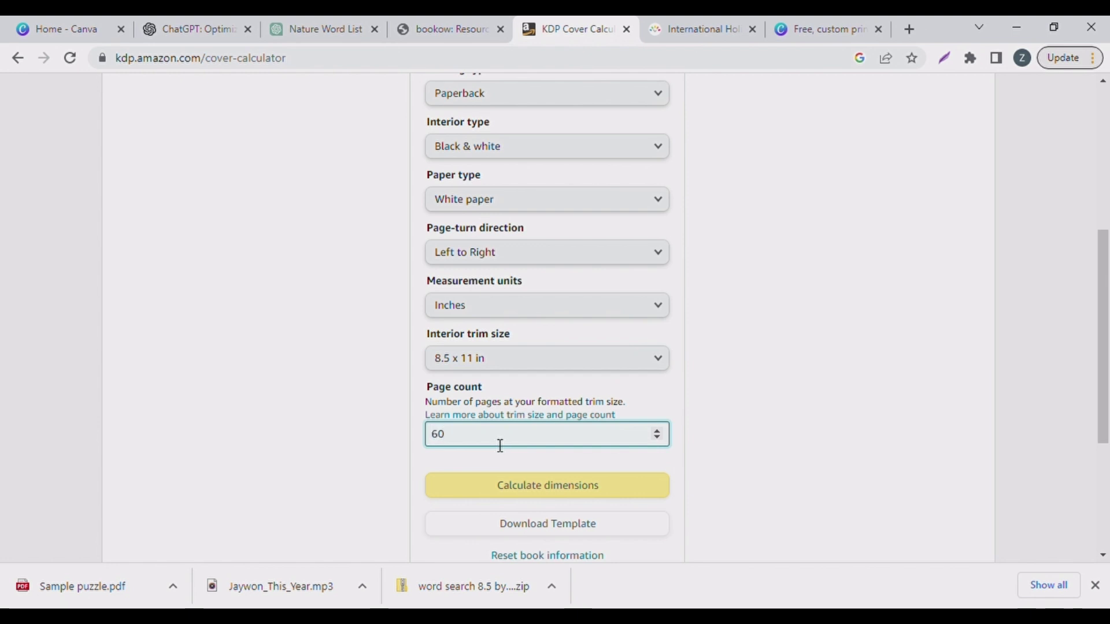
left_click(581, 490)
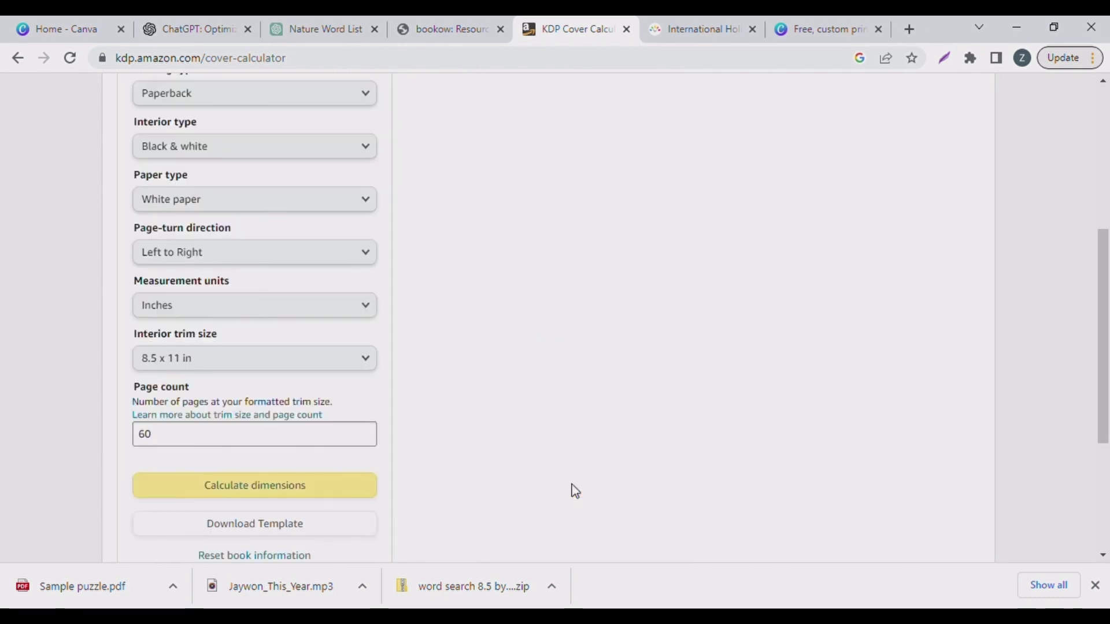
Review the 17.385 x 11.25 in full-cover result and download the template zip
scroll(139, 520, "down", 3)
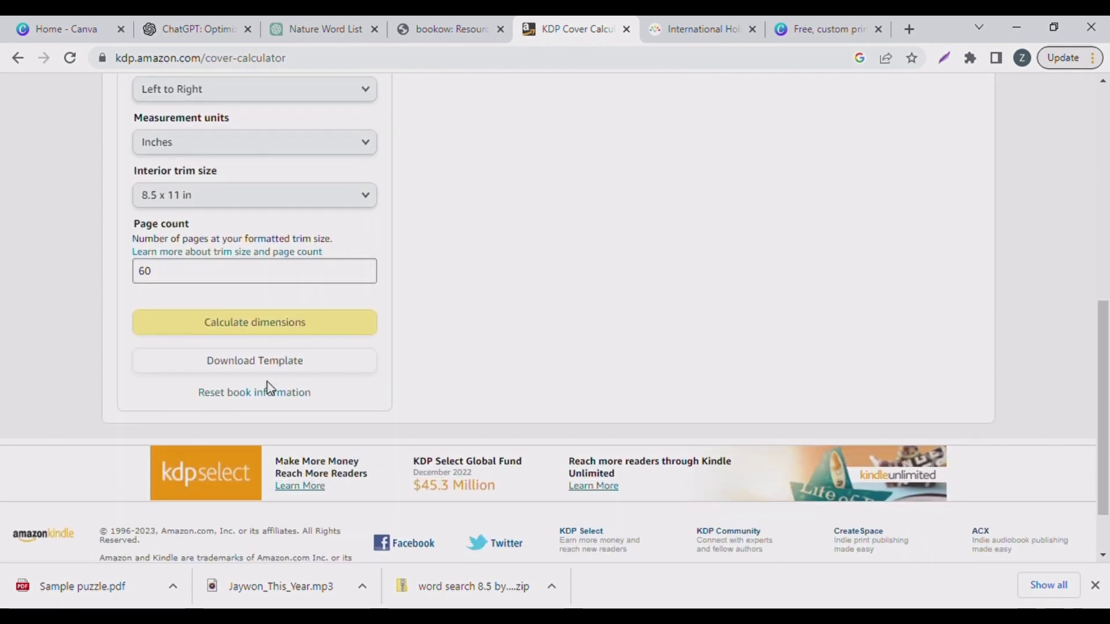
scroll(623, 186, "up", 7)
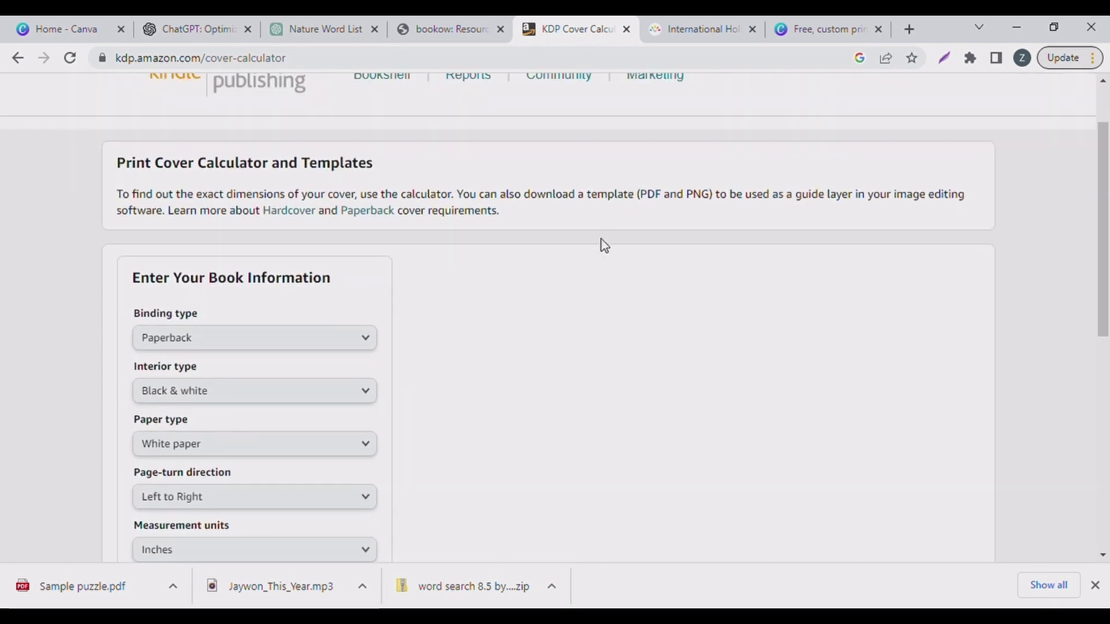
scroll(581, 269, "down", 7)
scroll(524, 434, "up", 6)
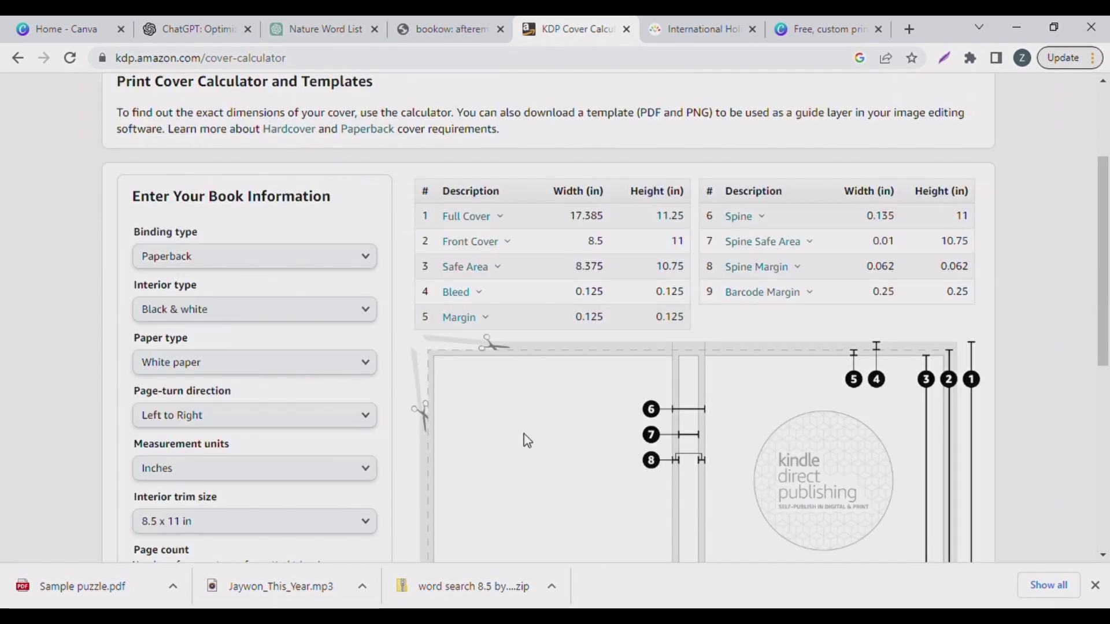
scroll(378, 316, "down", 4)
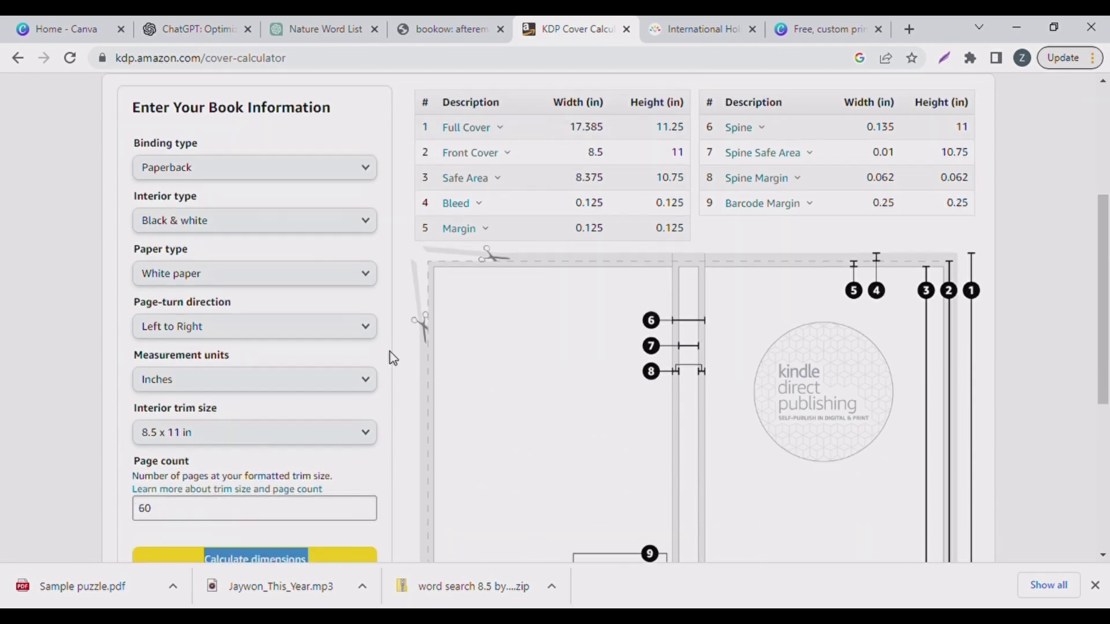
scroll(642, 304, "up", 5)
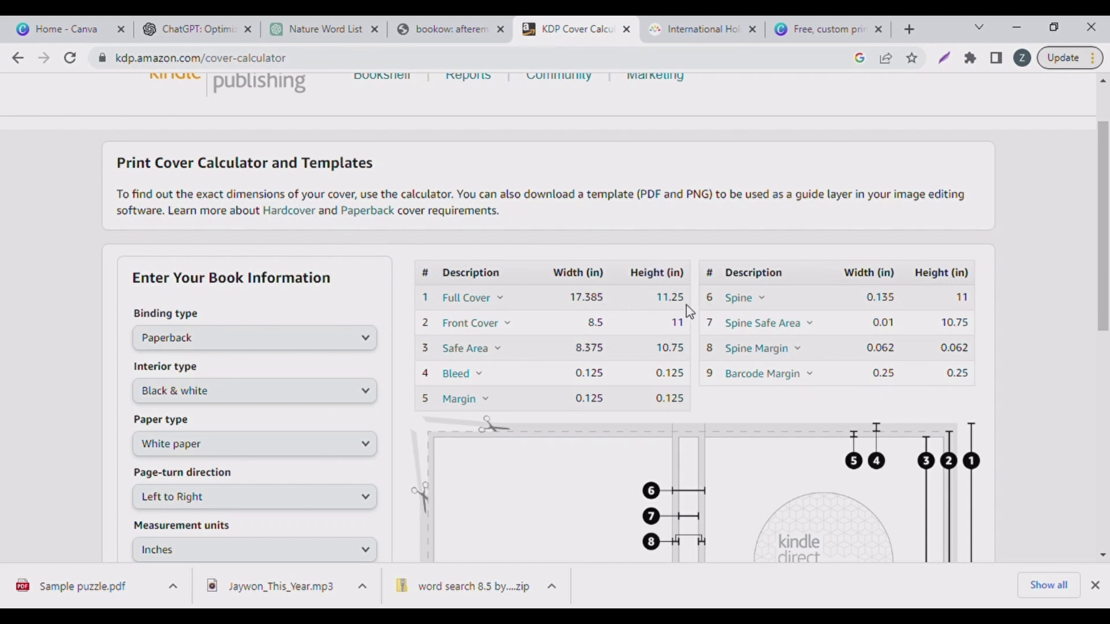
mouse_move(480, 377)
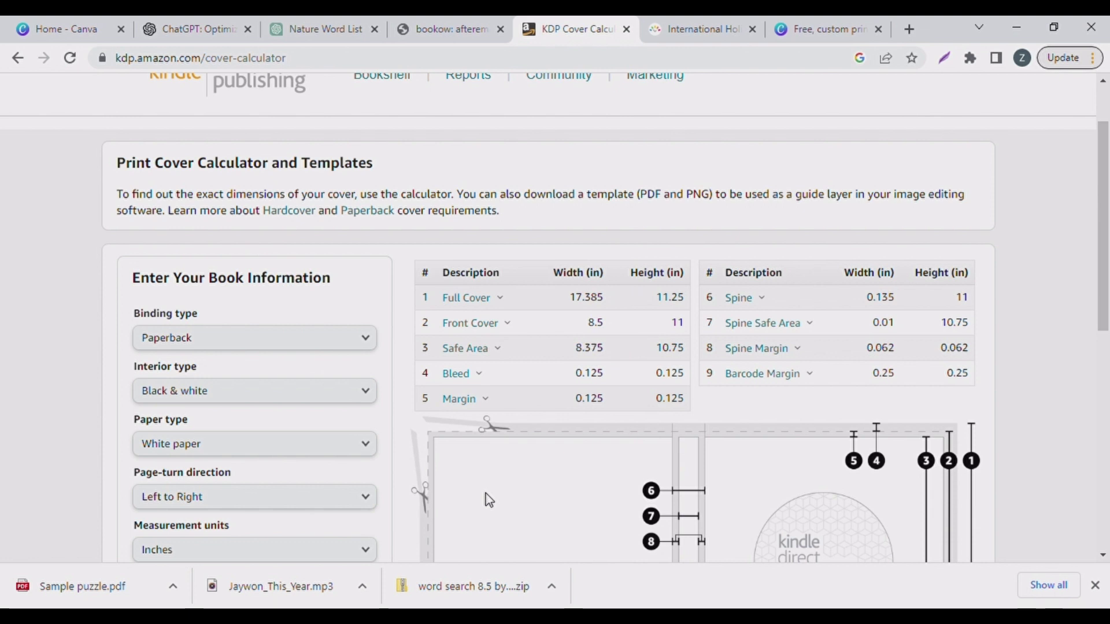
scroll(517, 390, "down", 3)
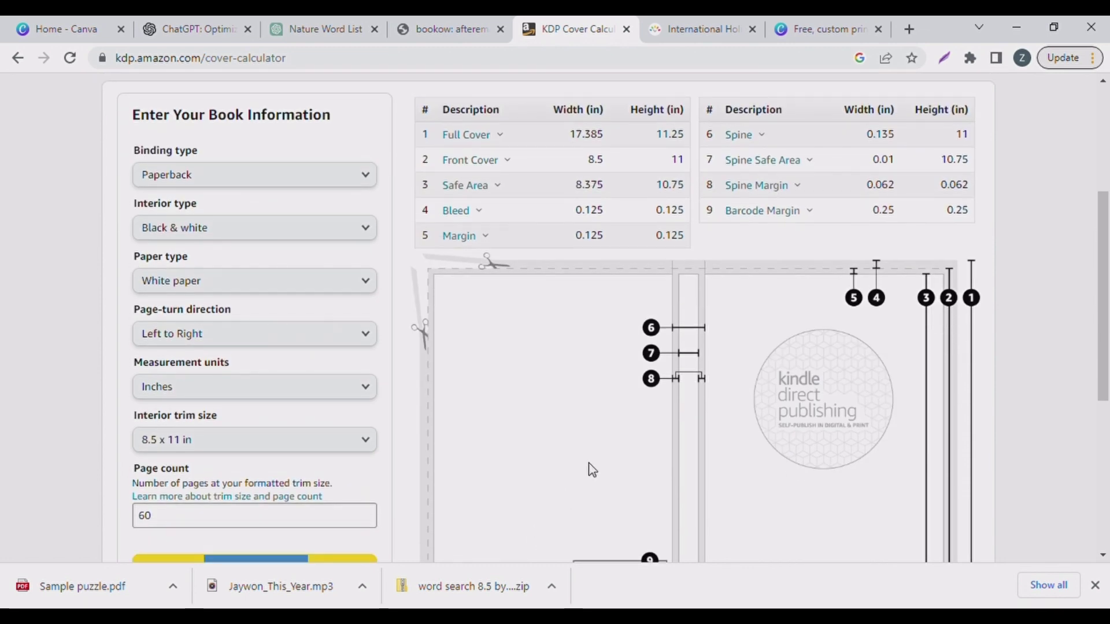
scroll(518, 268, "up", 2)
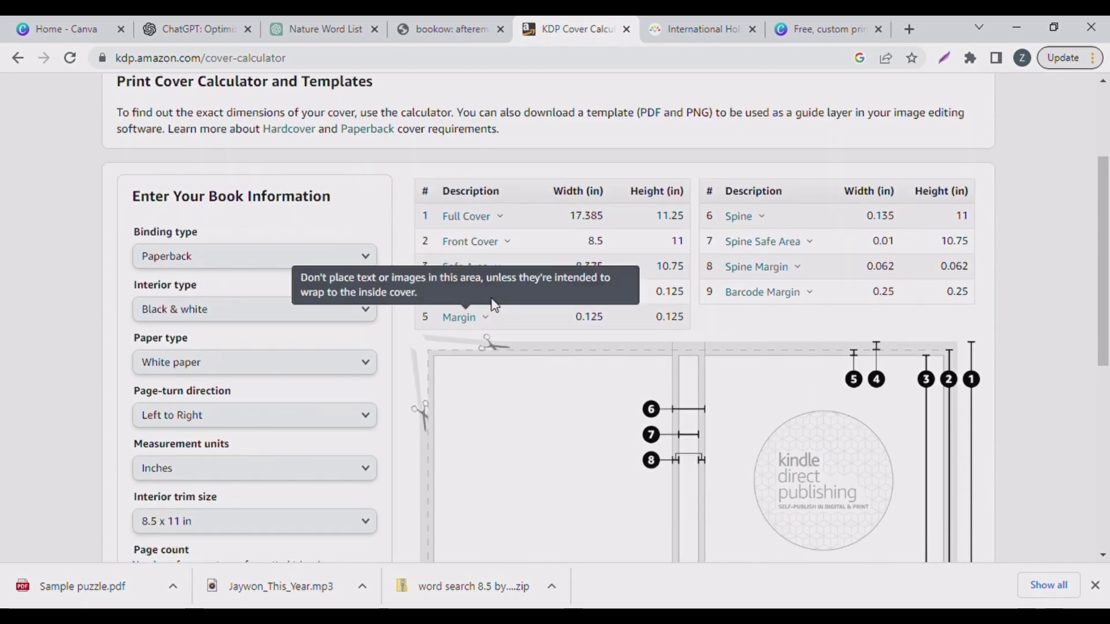
scroll(361, 401, "down", 7)
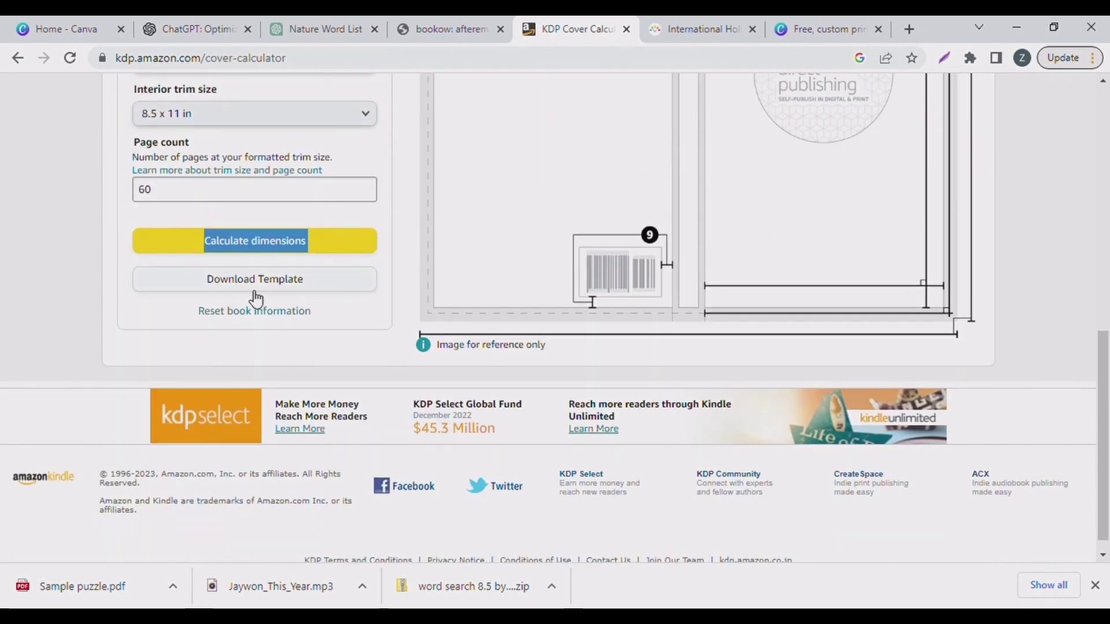
left_click(250, 281)
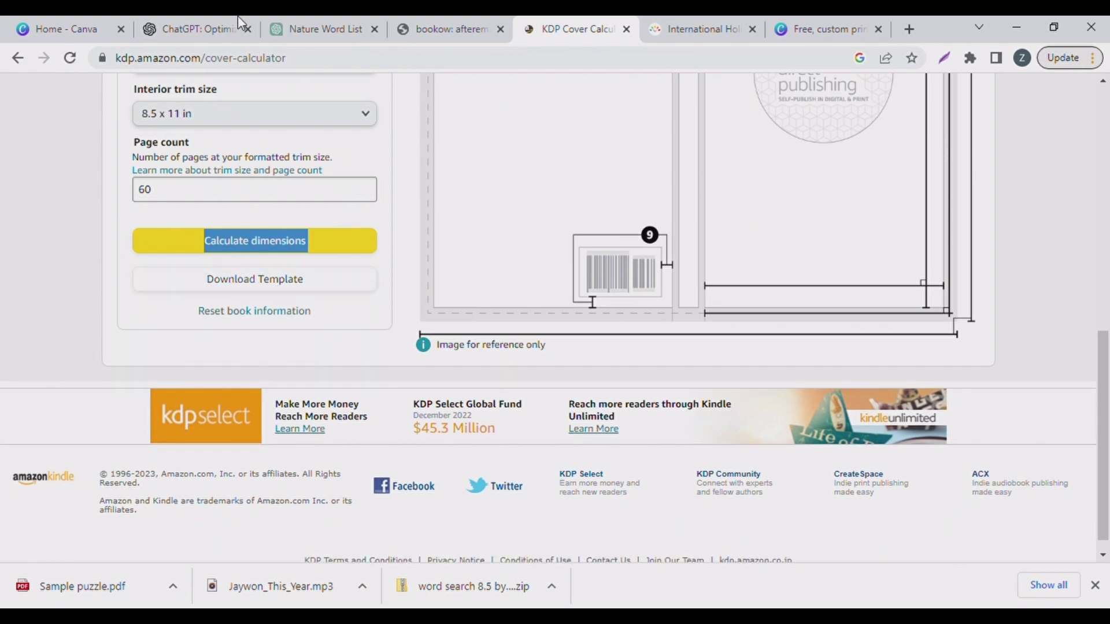
left_click(64, 28)
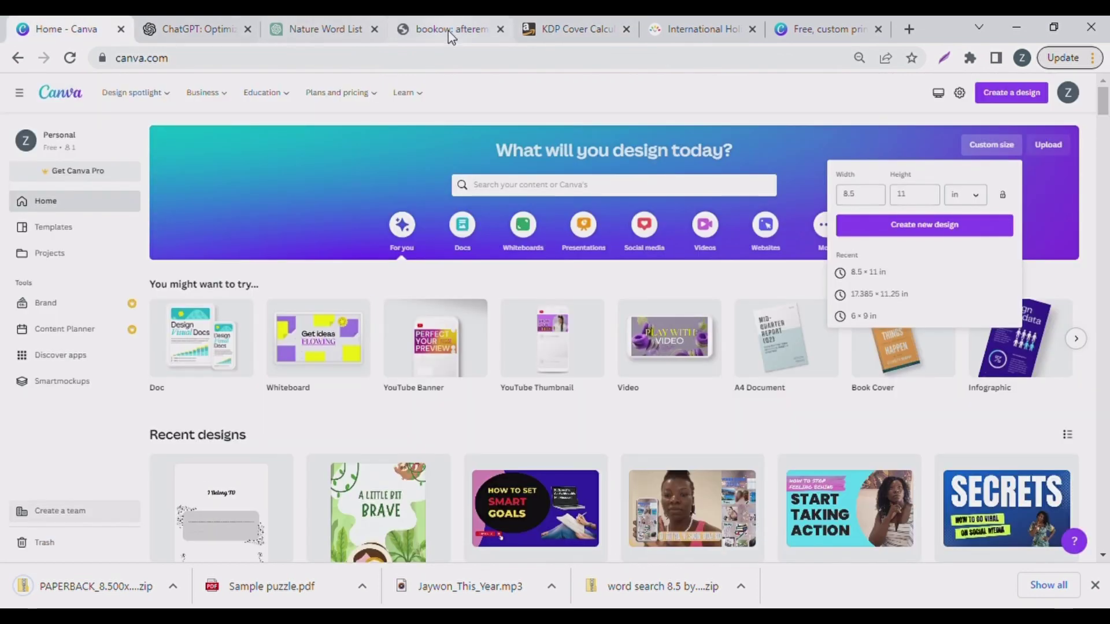
Create a custom 17.385 x 11.25 in design, checking the calculator for the dimensions
left_click(793, 155)
left_click(993, 149)
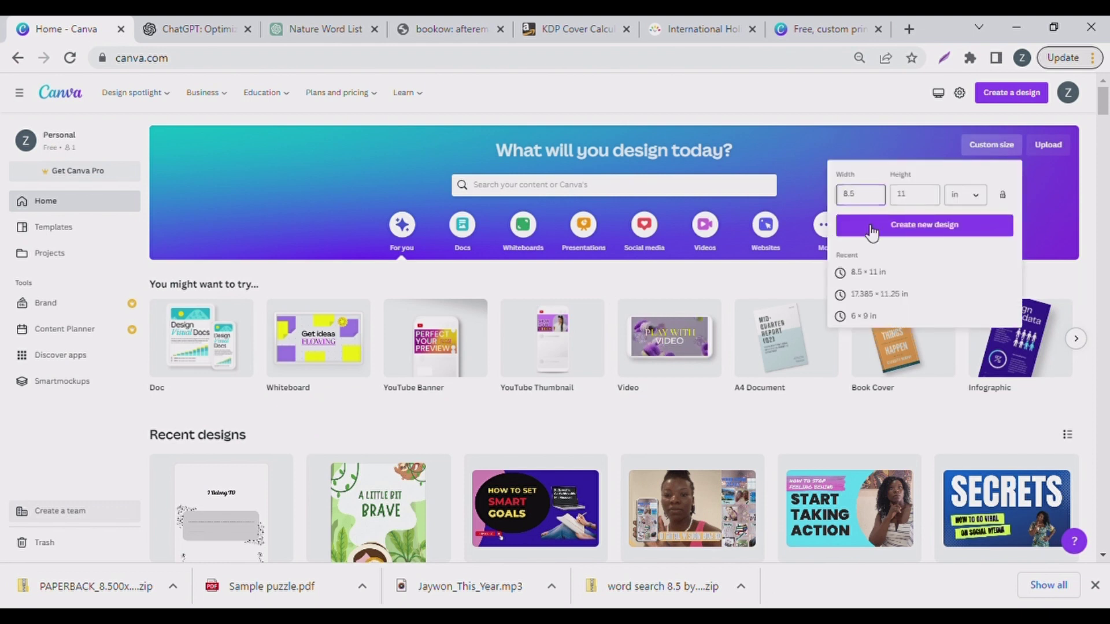
key("BackSpace")
key("BackSpace")
key("BackSpace")
type("17")
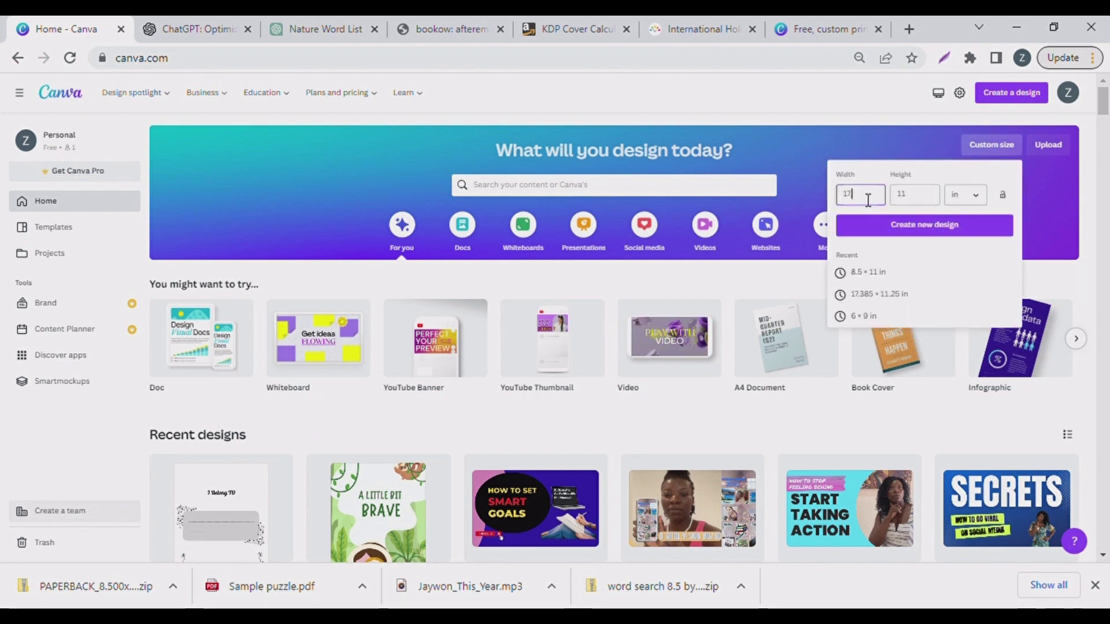
type(".38")
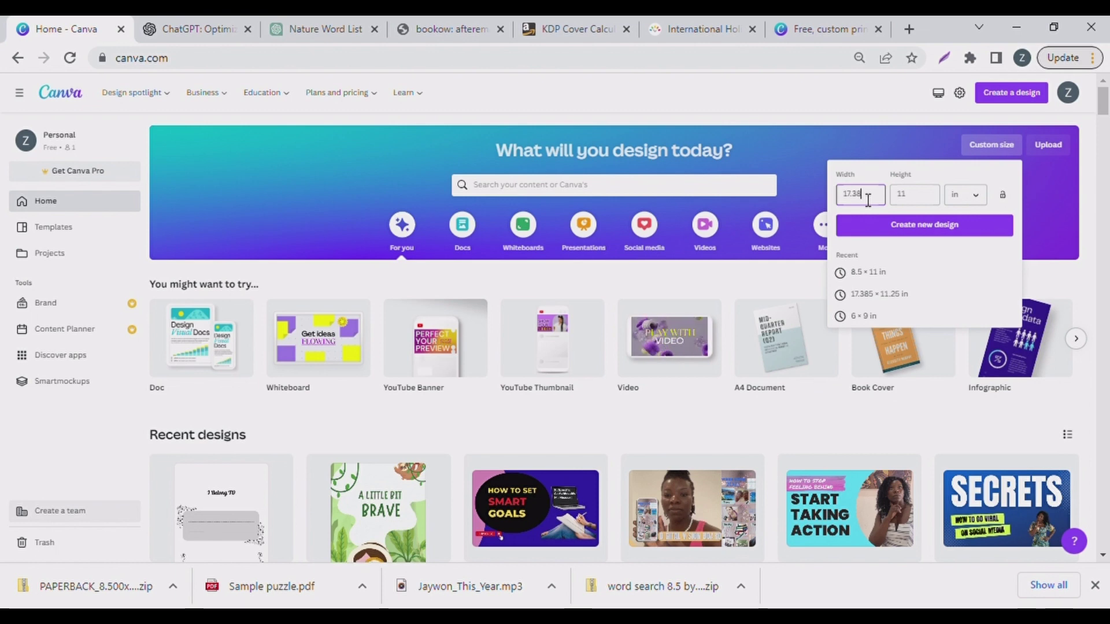
type("5")
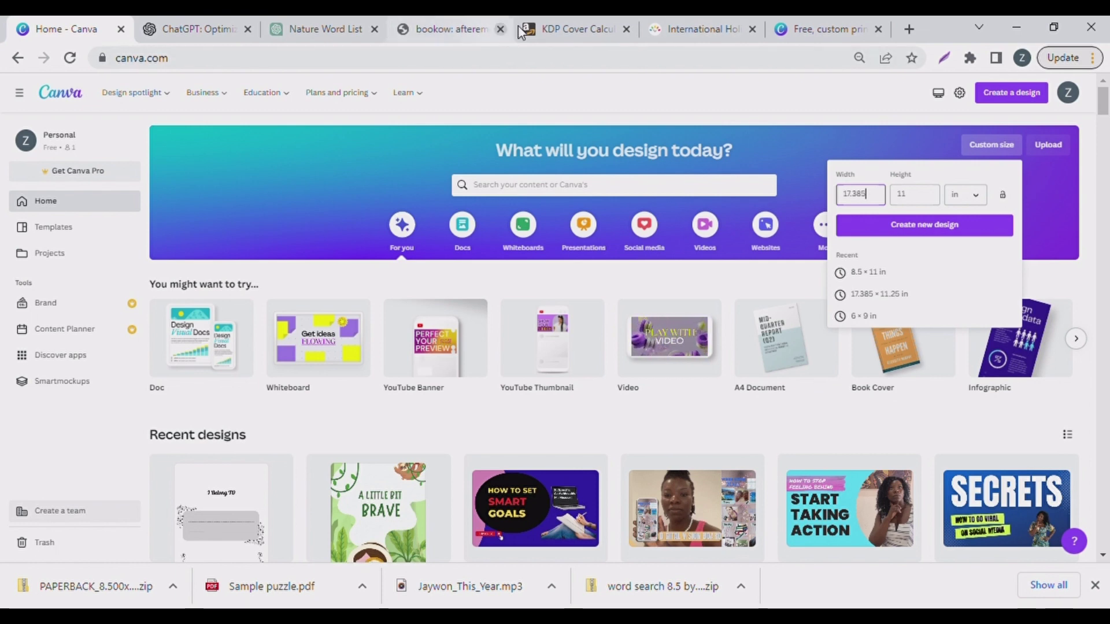
left_click(563, 26)
scroll(560, 175, "up", 10)
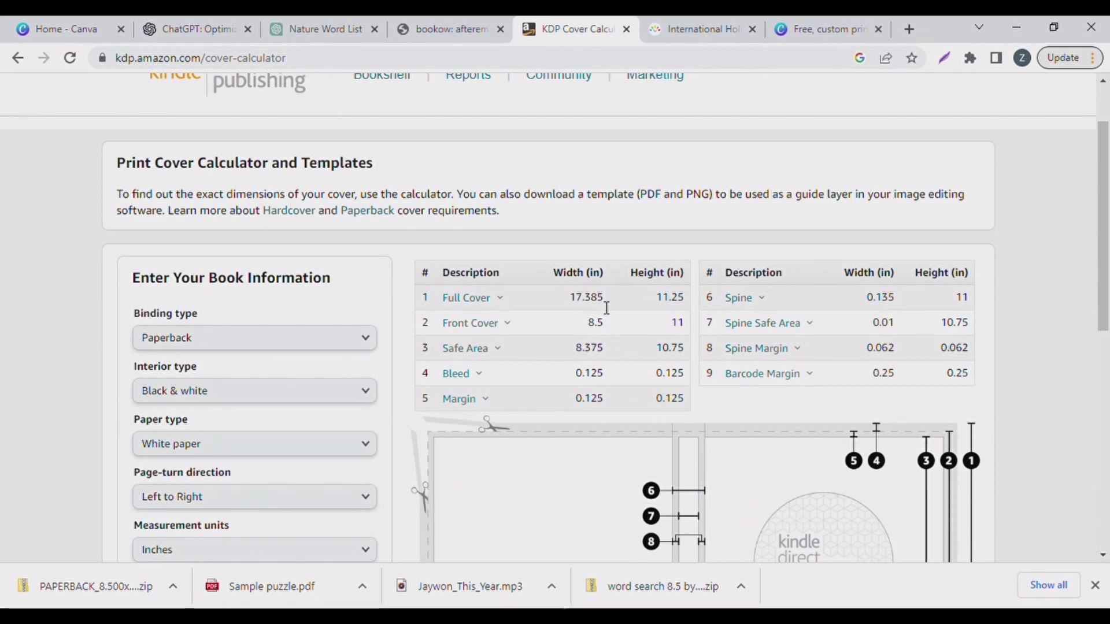
left_click(66, 29)
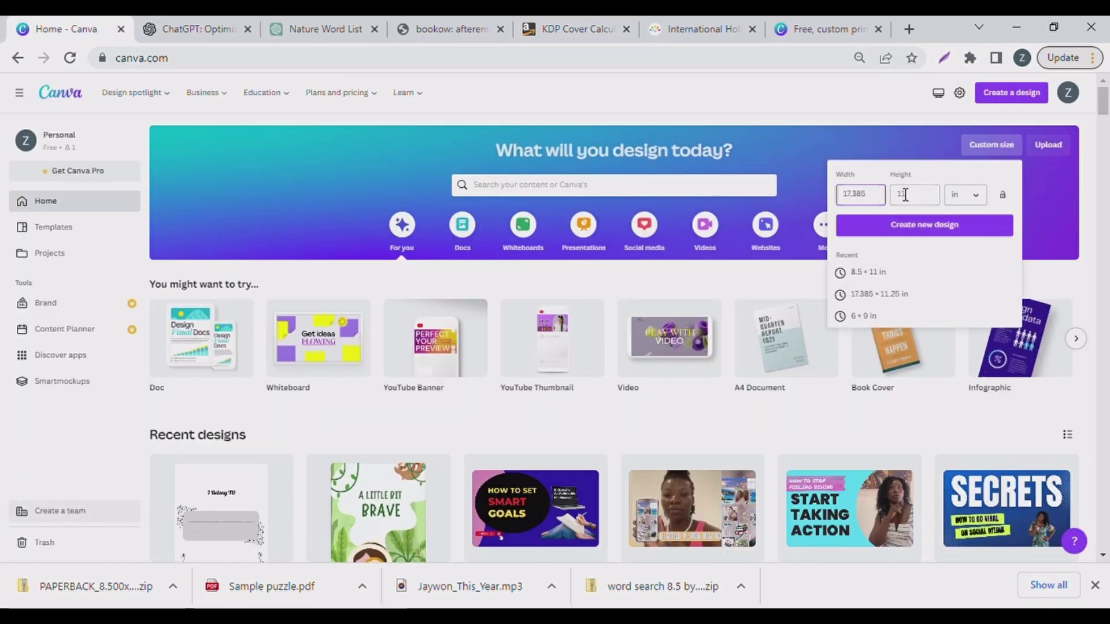
left_click(923, 197)
type(".2")
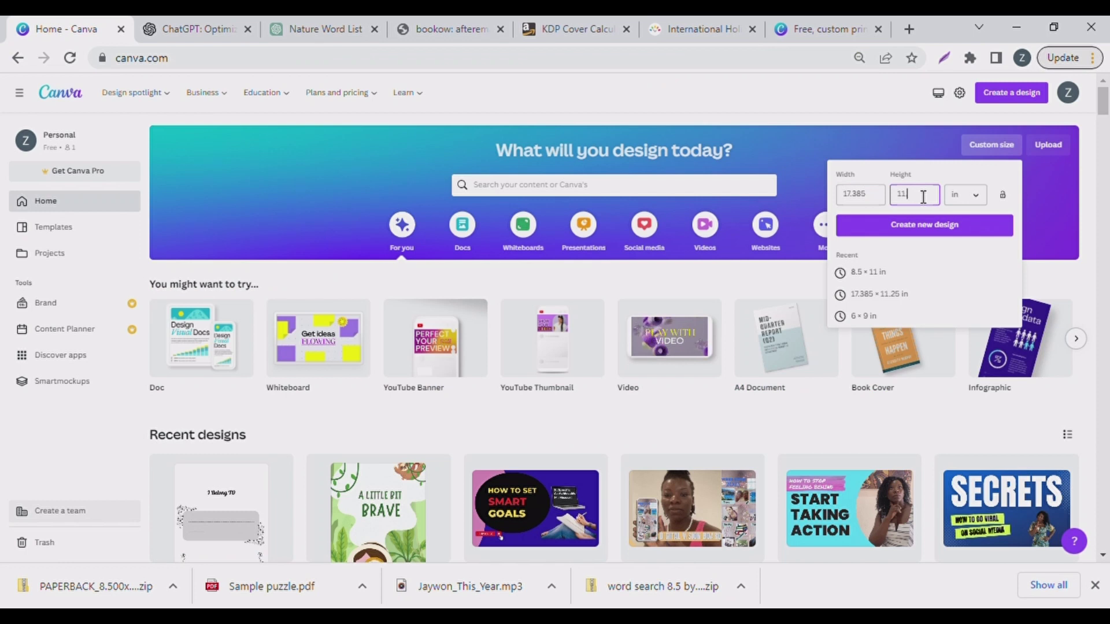
type("5")
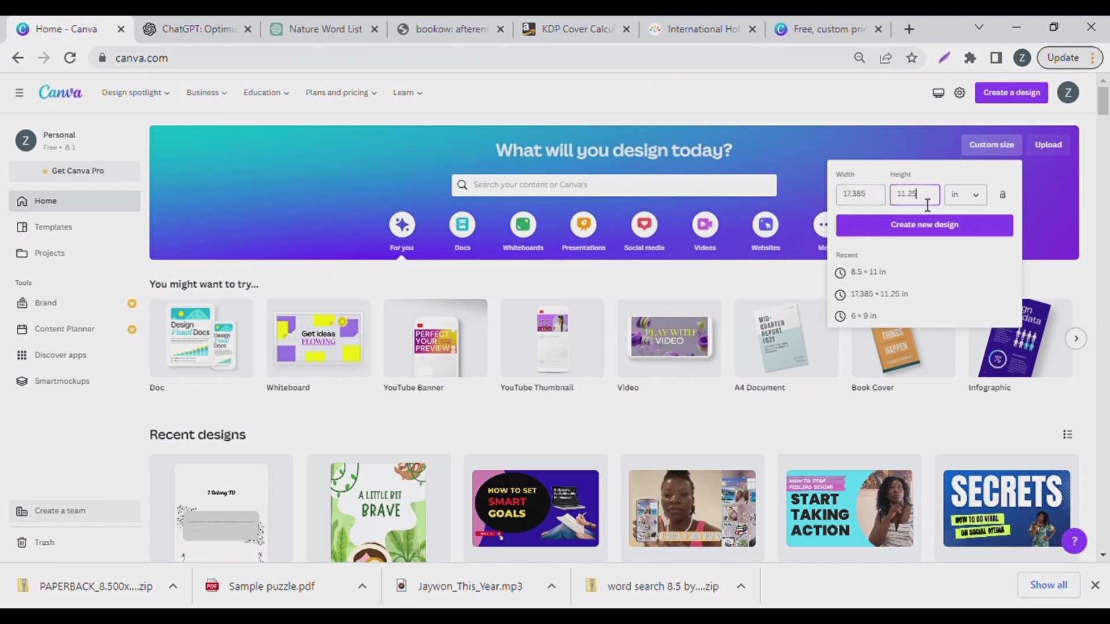
left_click(933, 227)
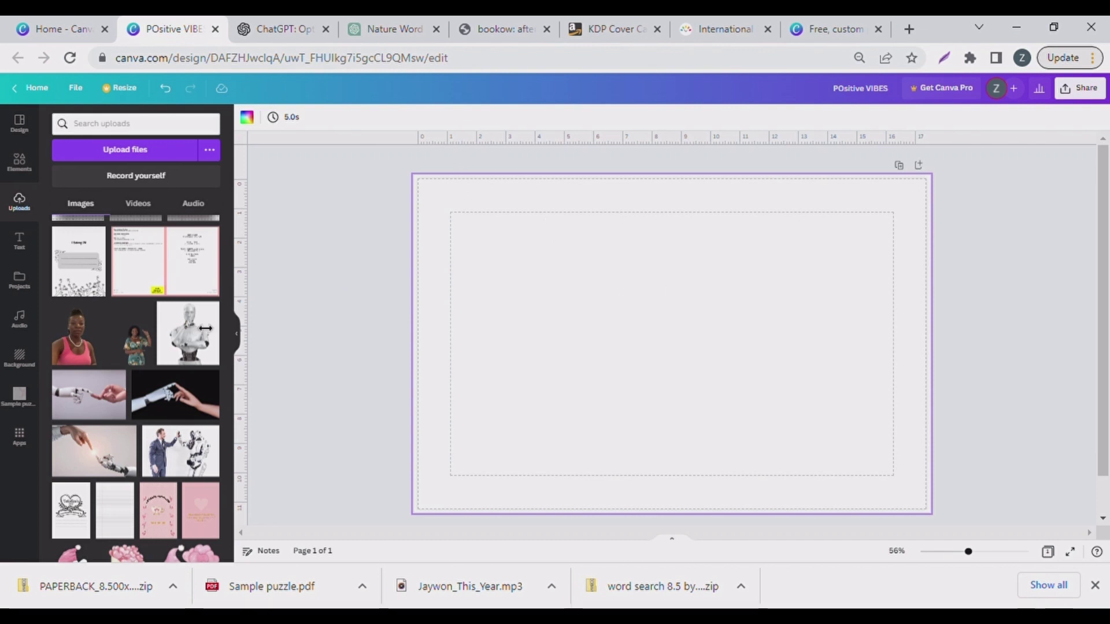
Add the uploaded cover template image, align it top-left and stretch it across the page
left_click(141, 266)
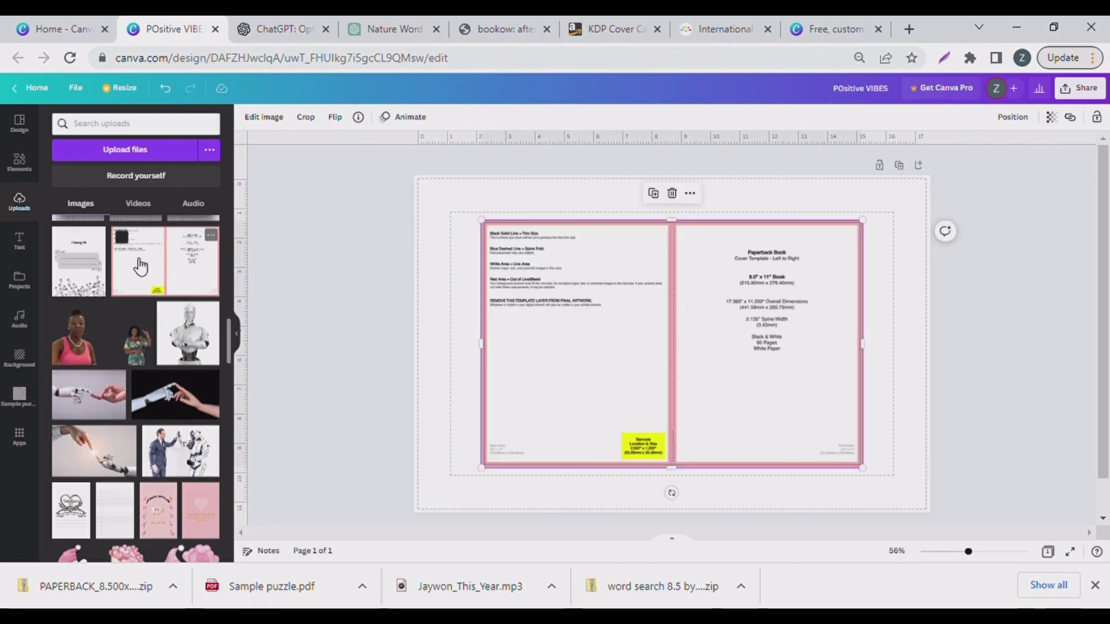
left_click_drag(542, 329, 487, 286)
left_click_drag(801, 423, 942, 496)
left_click(942, 496)
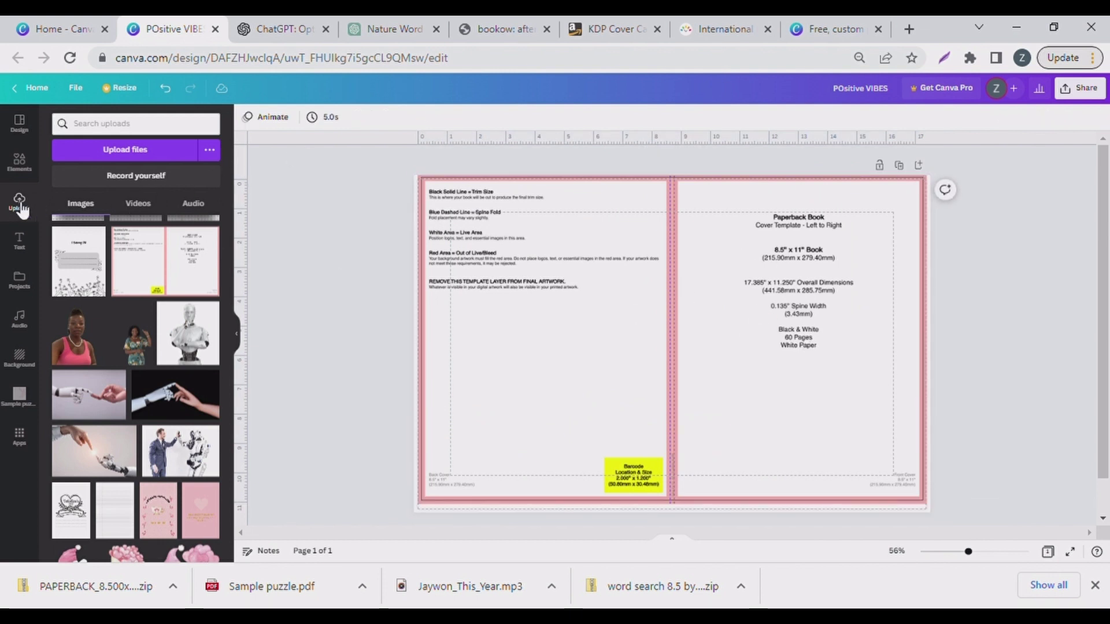
left_click(19, 162)
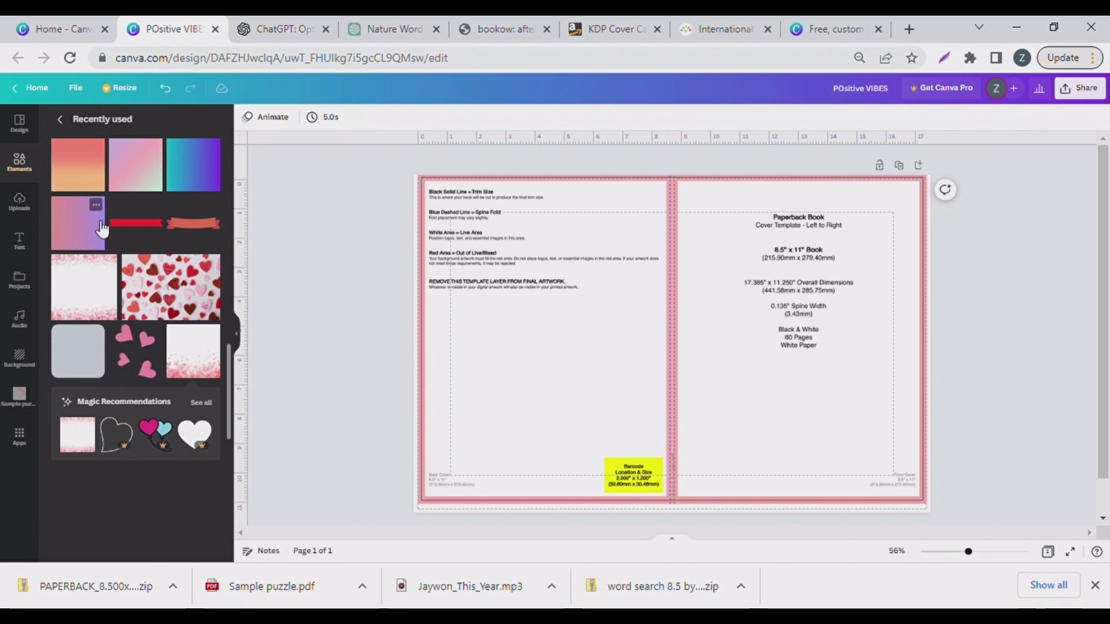
scroll(105, 235, "up", 4)
scroll(106, 235, "up", 5)
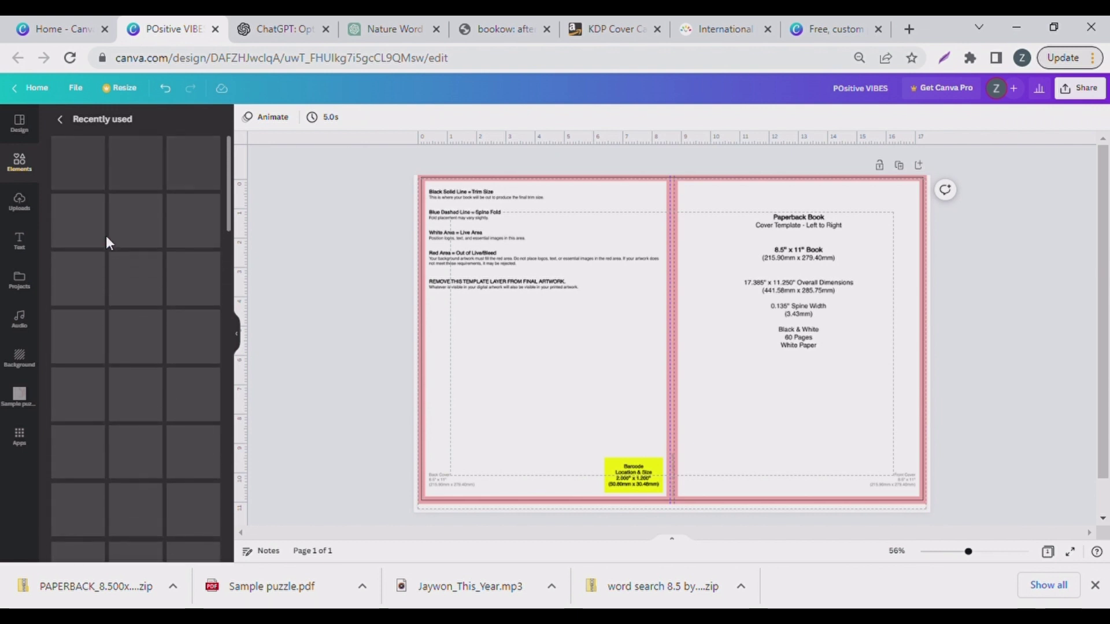
Add a green square shape and lock the template image in place
left_click(86, 165)
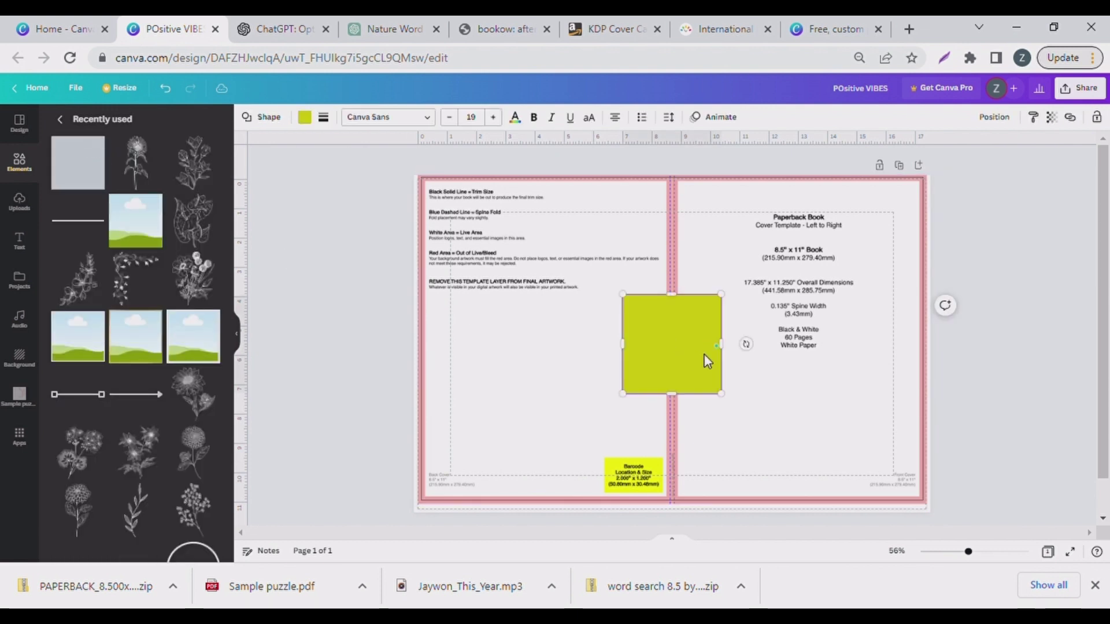
left_click_drag(647, 334, 485, 237)
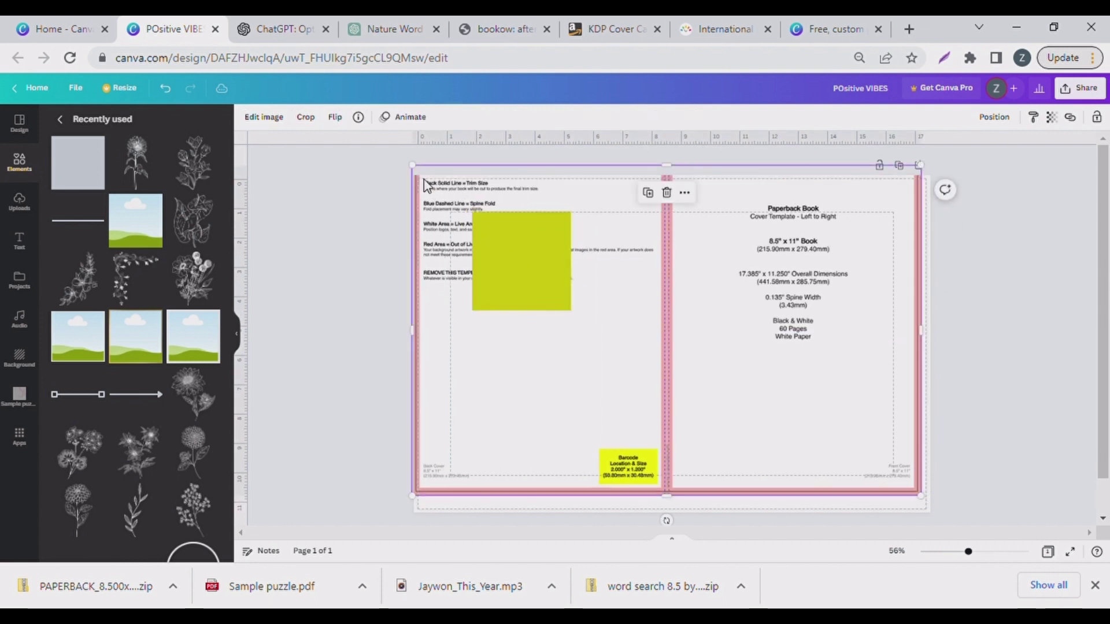
double_click(426, 185)
left_click(838, 399)
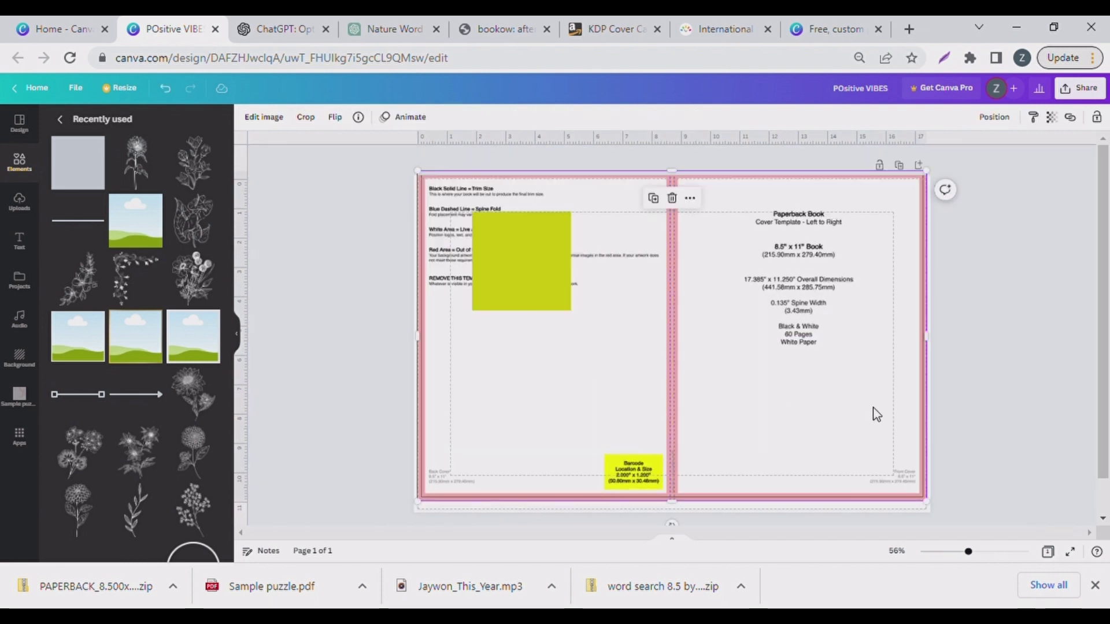
left_click(1096, 116)
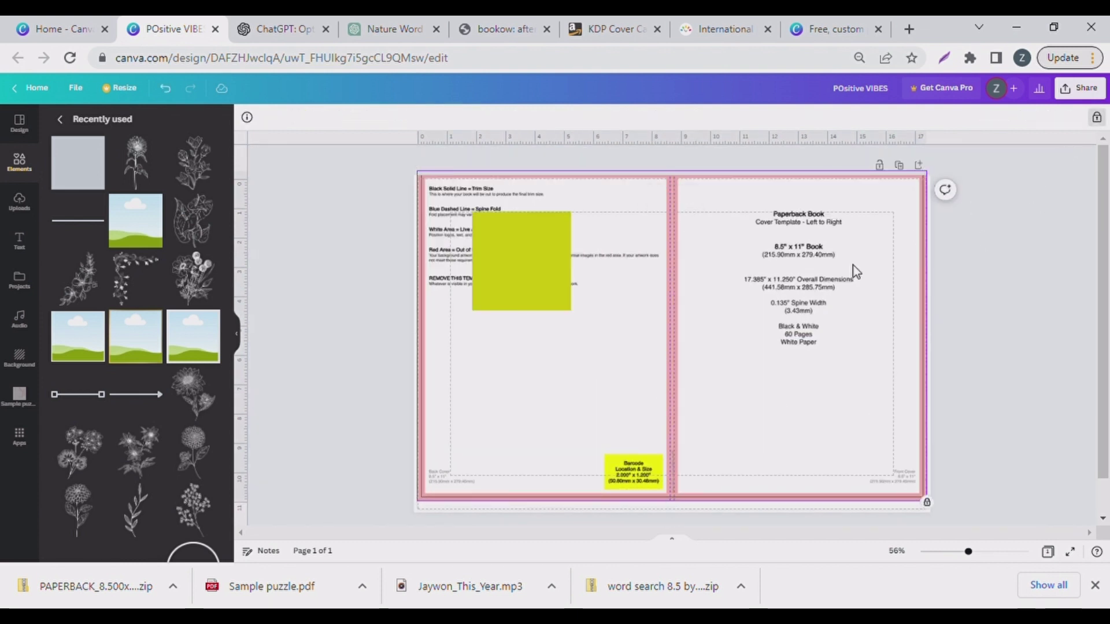
Stretch the square over the whole page and send it behind the template
left_click_drag(516, 279, 469, 249)
left_click_drag(527, 289, 932, 511)
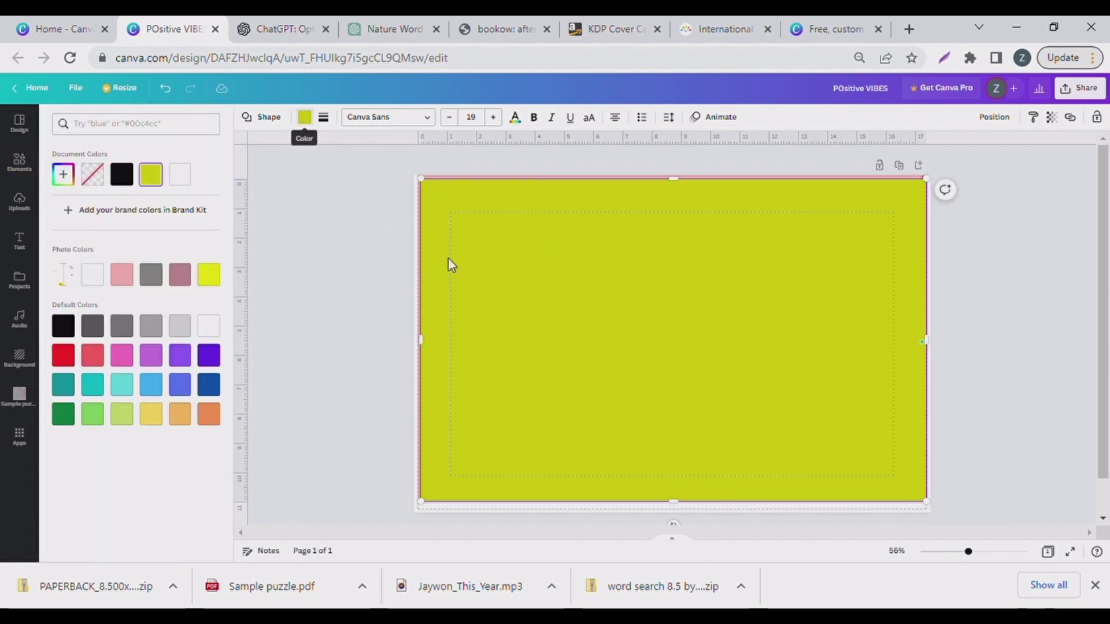
double_click(671, 345)
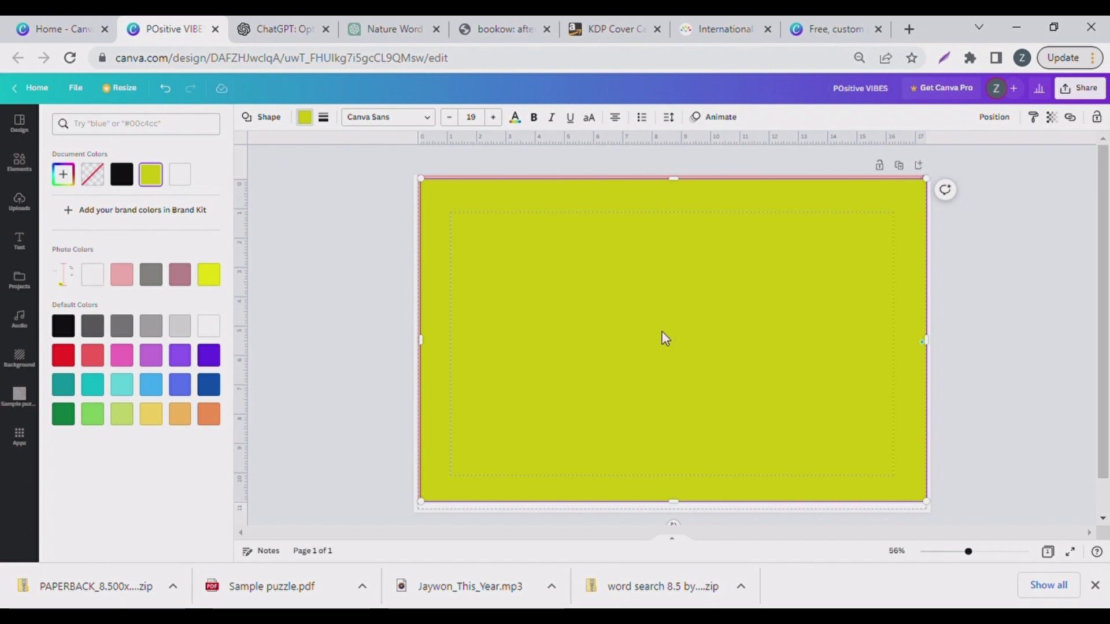
left_click_drag(665, 335, 663, 334)
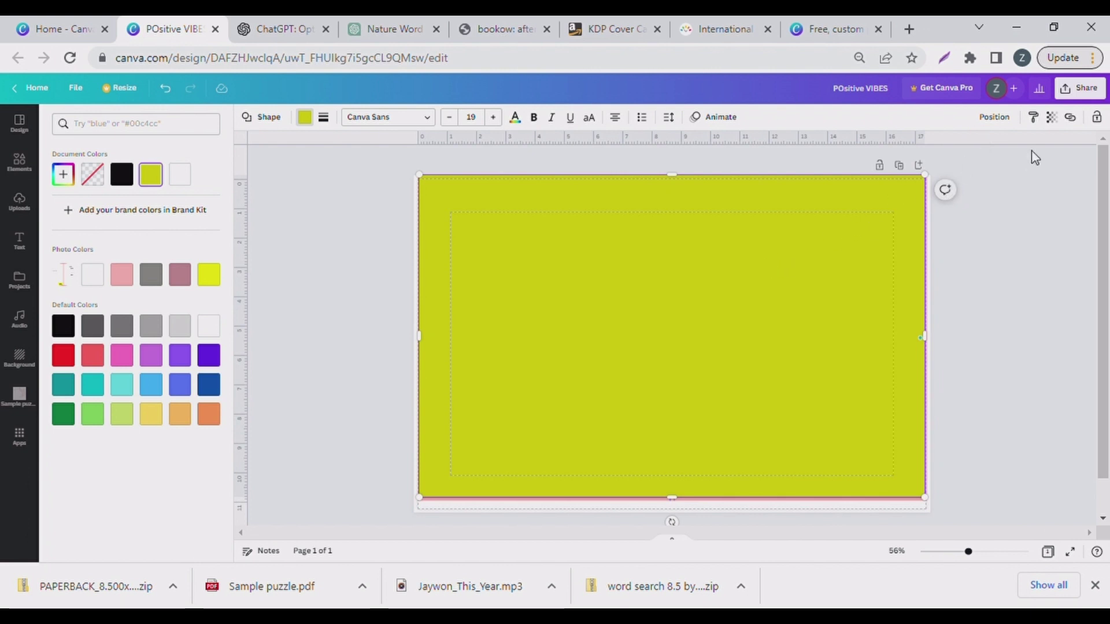
left_click(1003, 123)
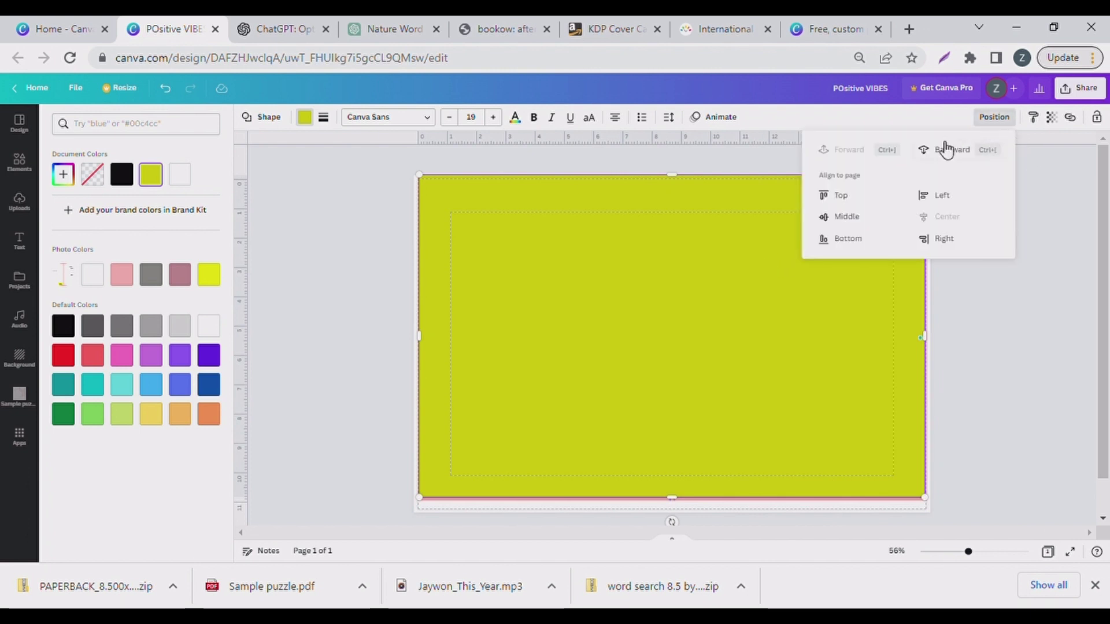
left_click(942, 150)
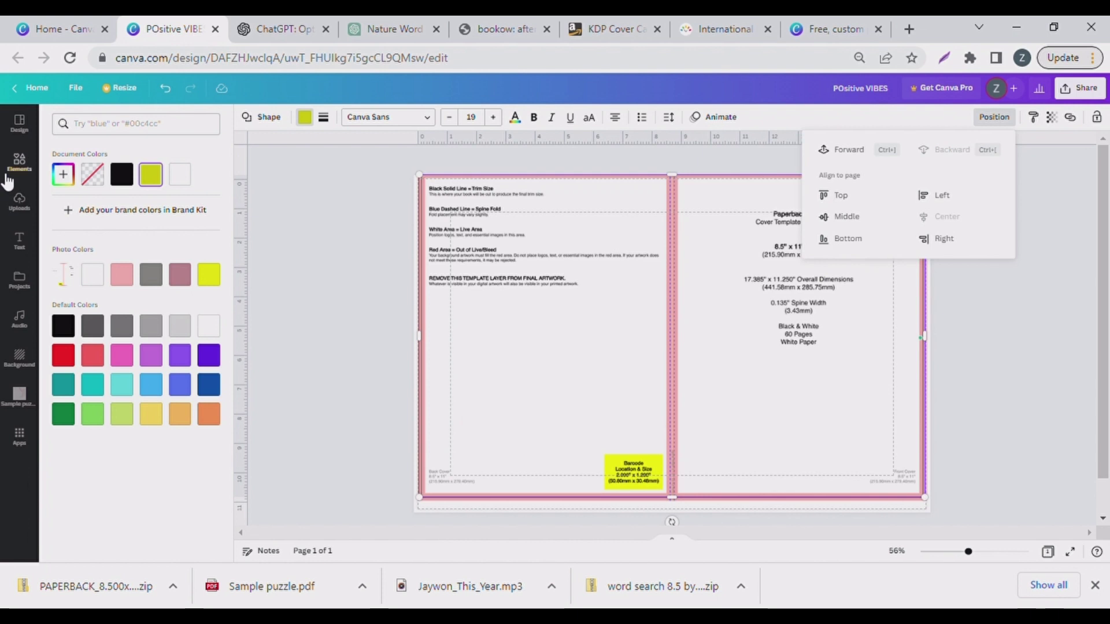
Add the recently used hearts image and fit it to the front cover's lower area
left_click(19, 160)
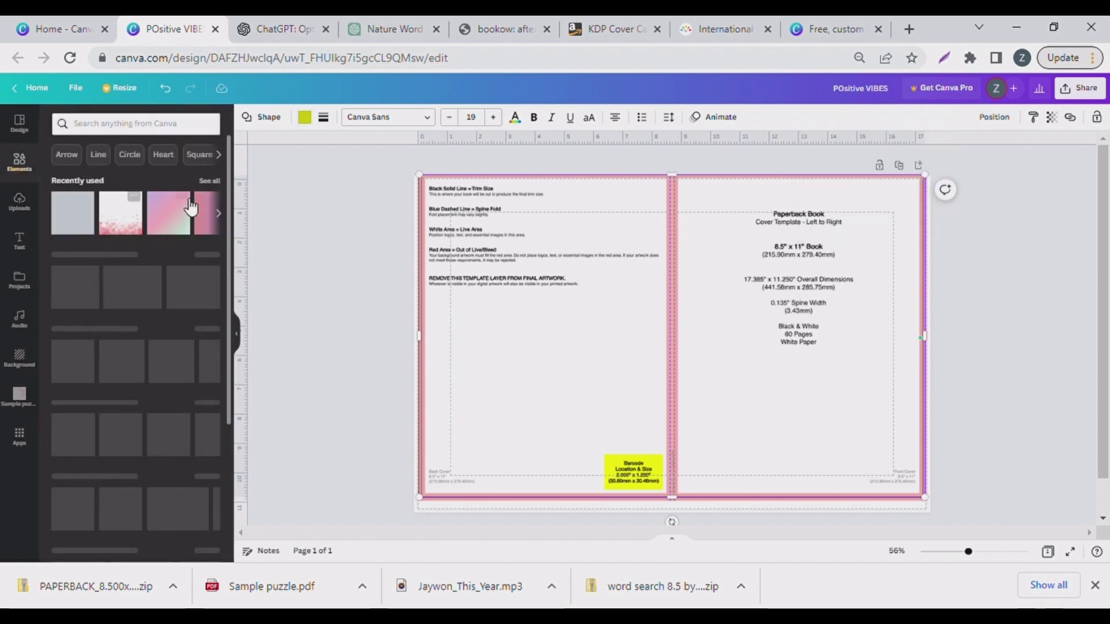
left_click(127, 220)
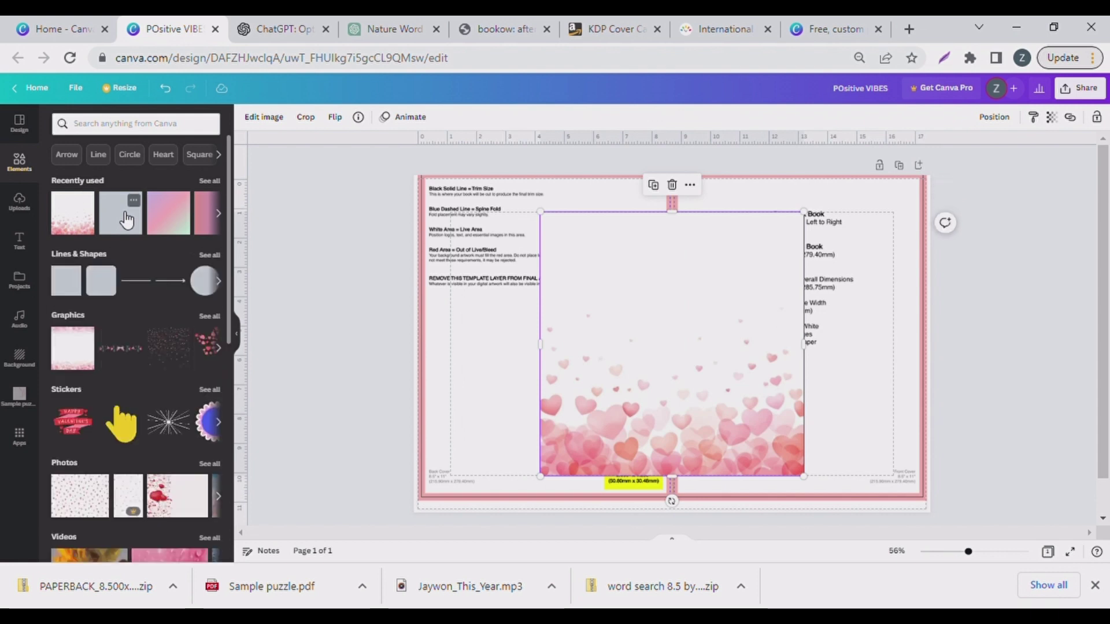
left_click_drag(624, 359, 763, 385)
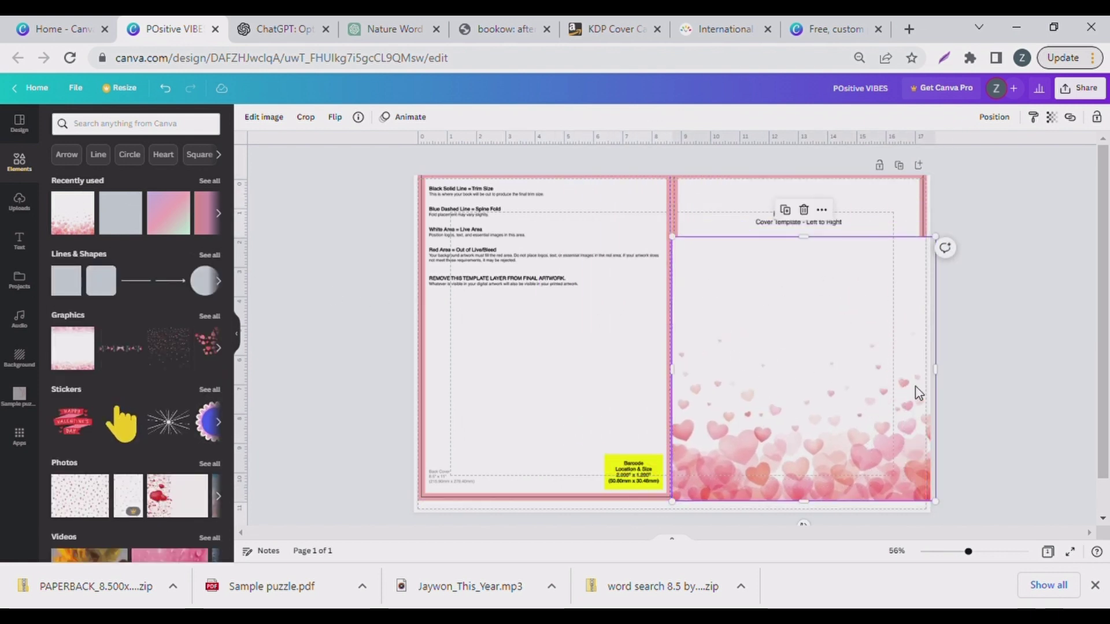
left_click_drag(946, 378, 929, 377)
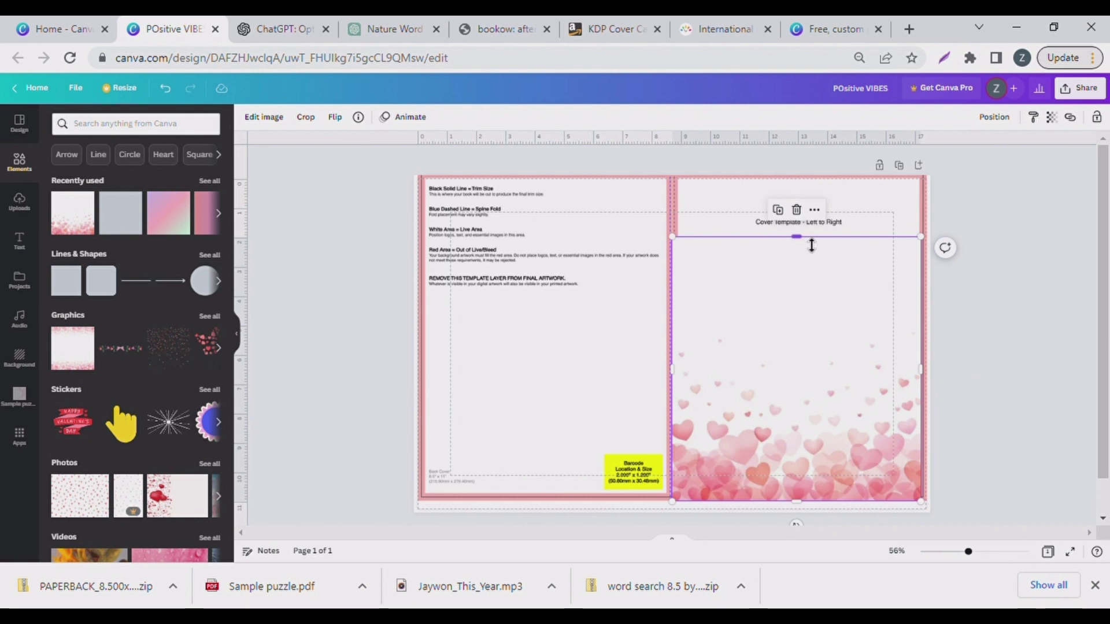
left_click_drag(802, 245, 801, 294)
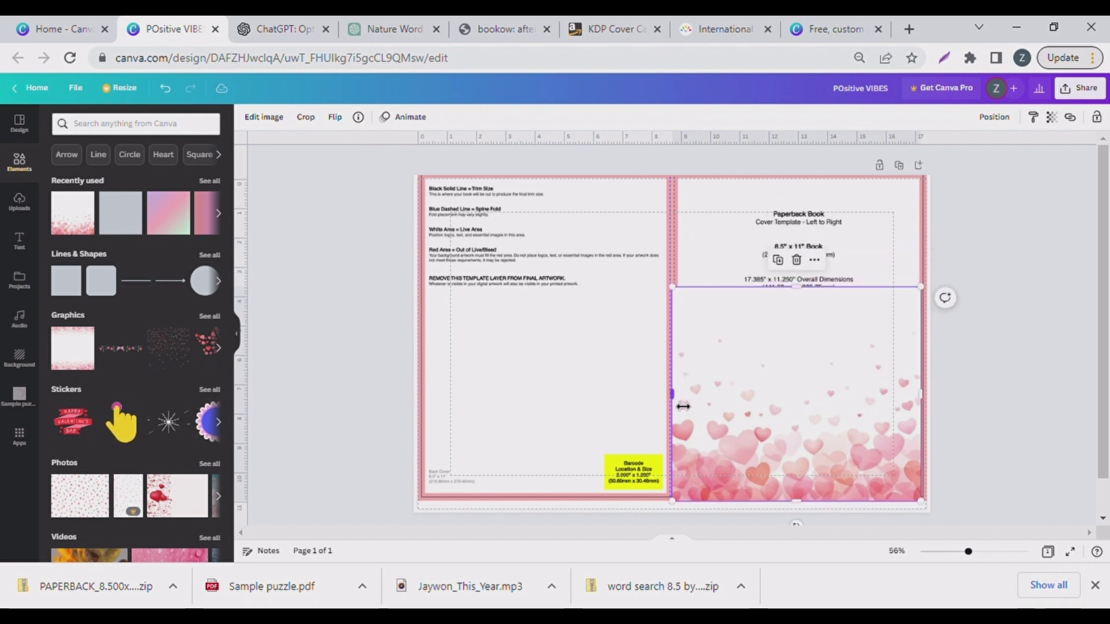
left_click_drag(682, 406, 687, 397)
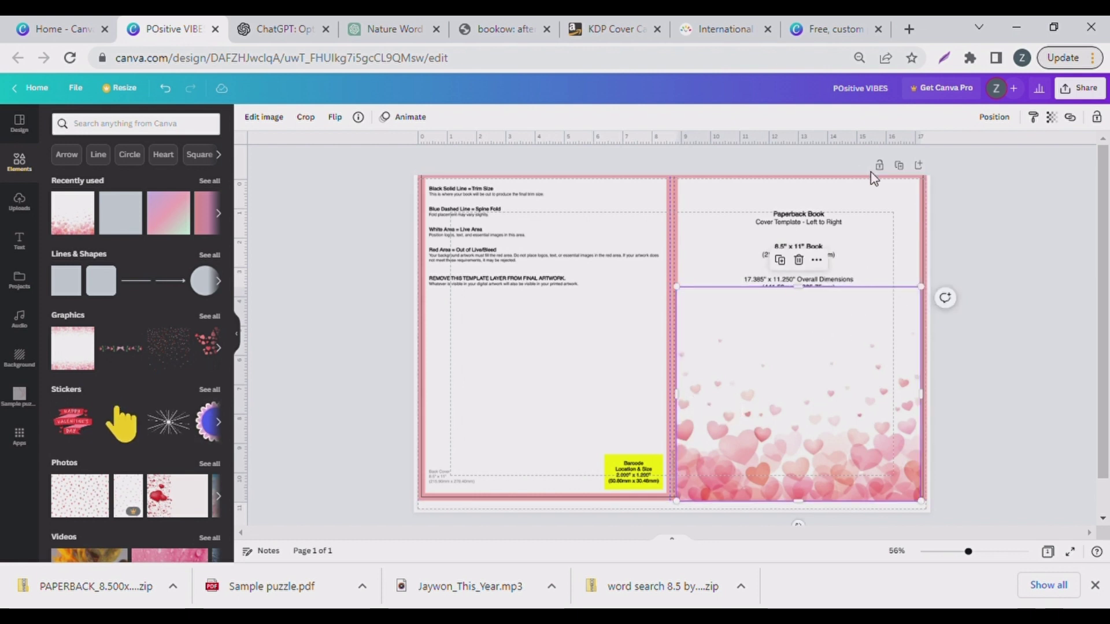
Duplicate the hearts, flip the copy vertically across the top, and unlock the template
left_click(785, 260)
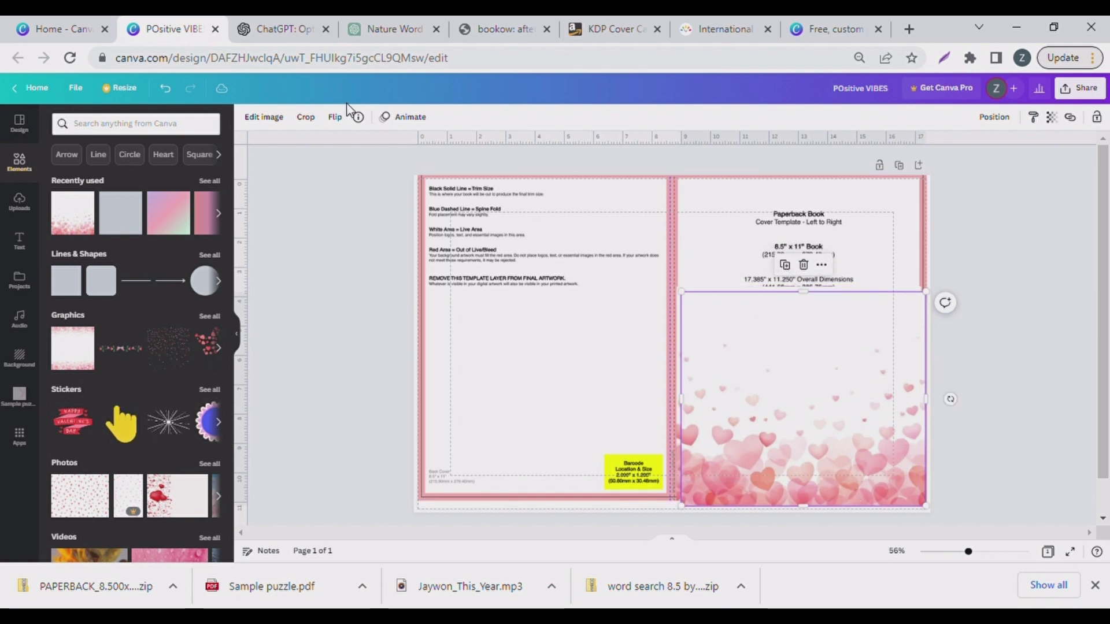
left_click(335, 116)
left_click(361, 167)
left_click_drag(839, 398, 835, 286)
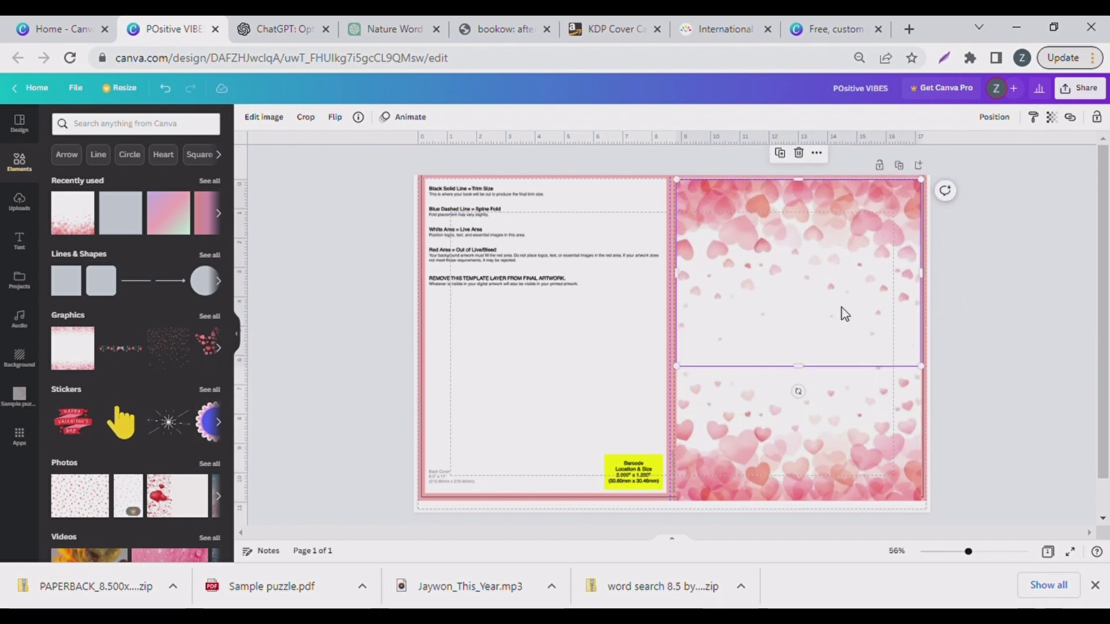
left_click(485, 353)
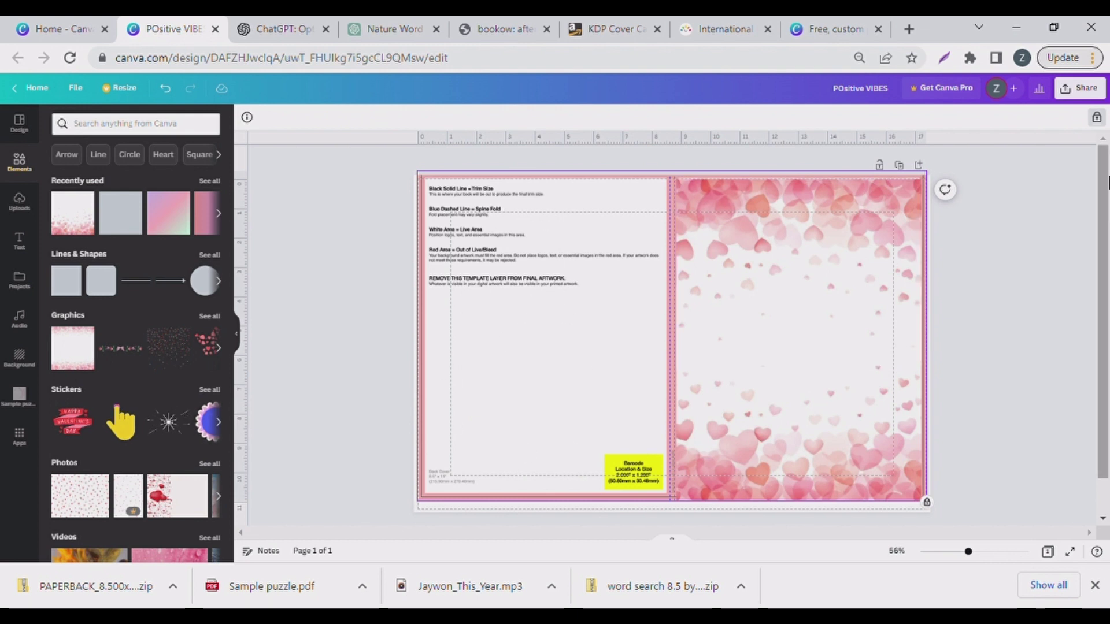
left_click(1097, 117)
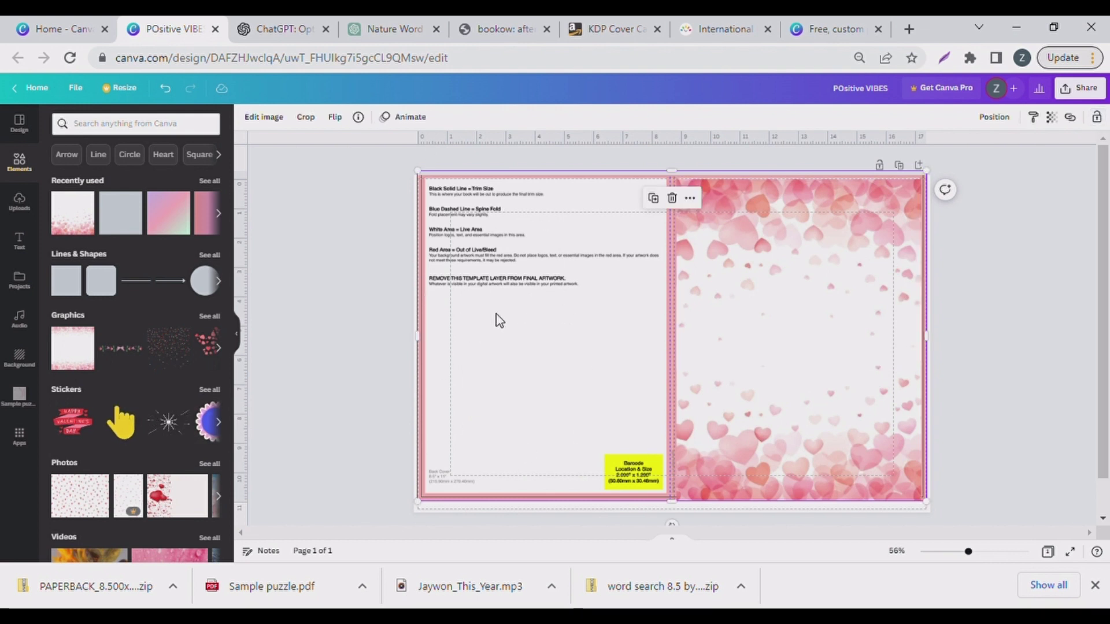
Delete the template guide and barcode, then recolour the background shape pink #F8737C
key("Delete")
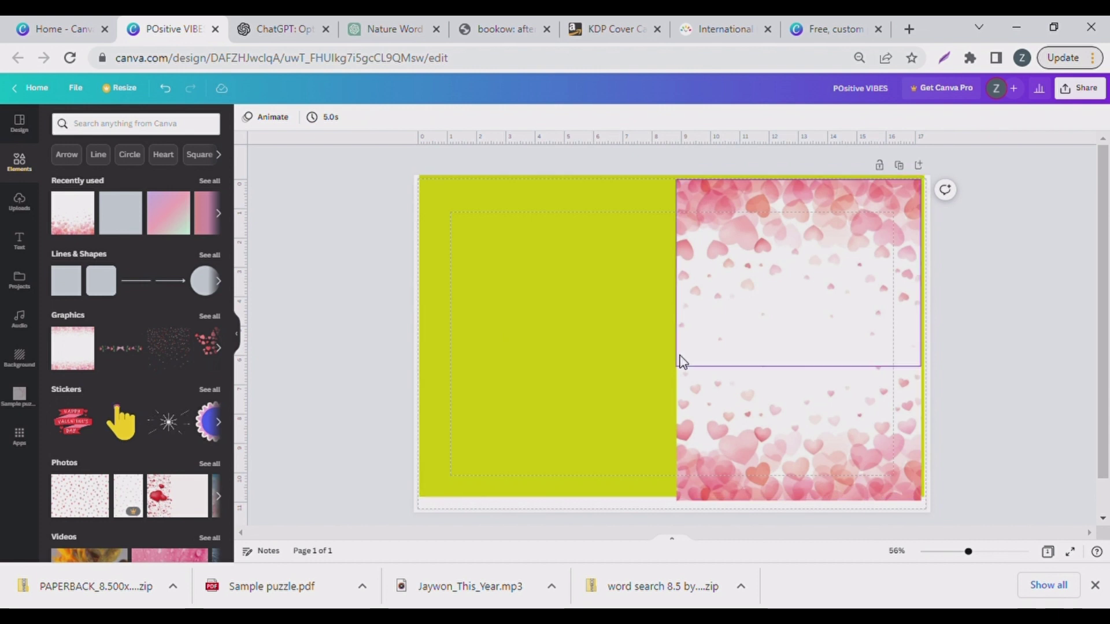
left_click(571, 319)
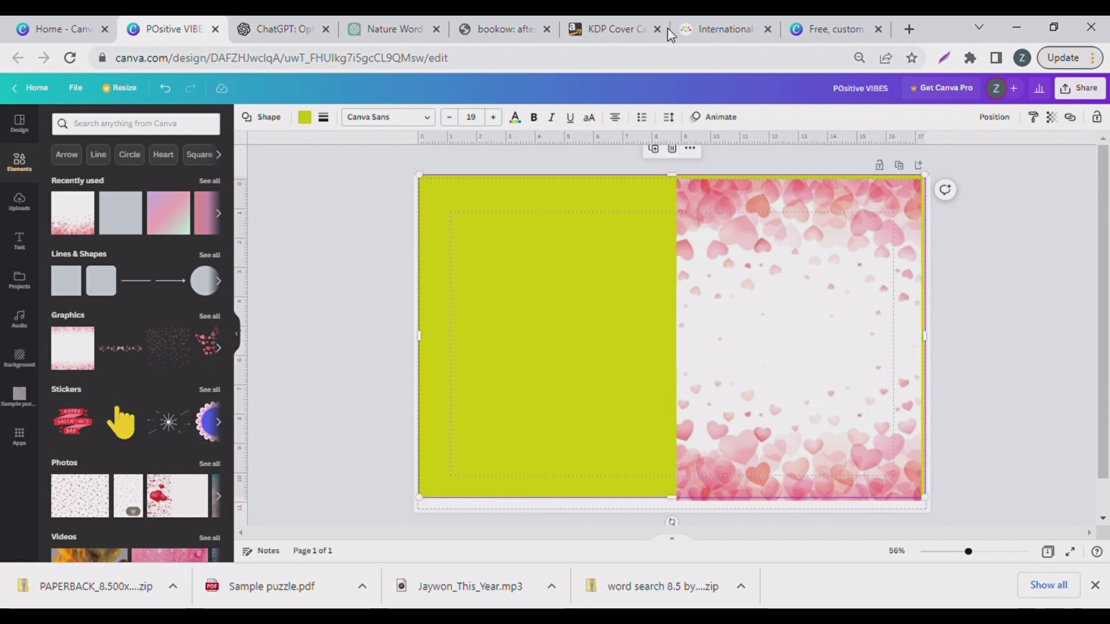
left_click(304, 117)
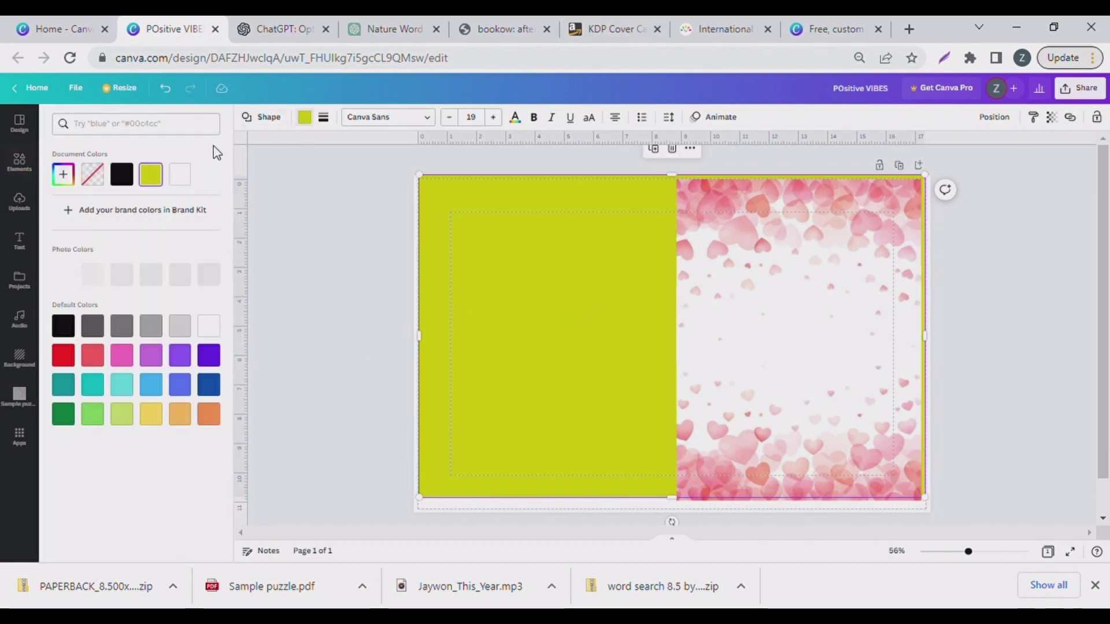
left_click(65, 175)
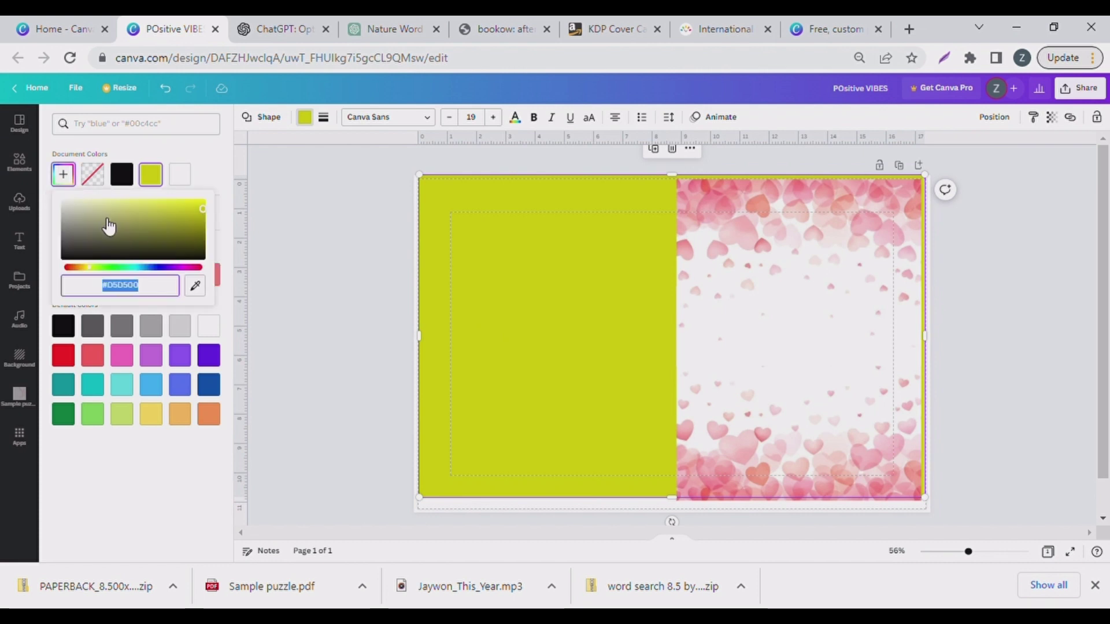
key("alt+Tab")
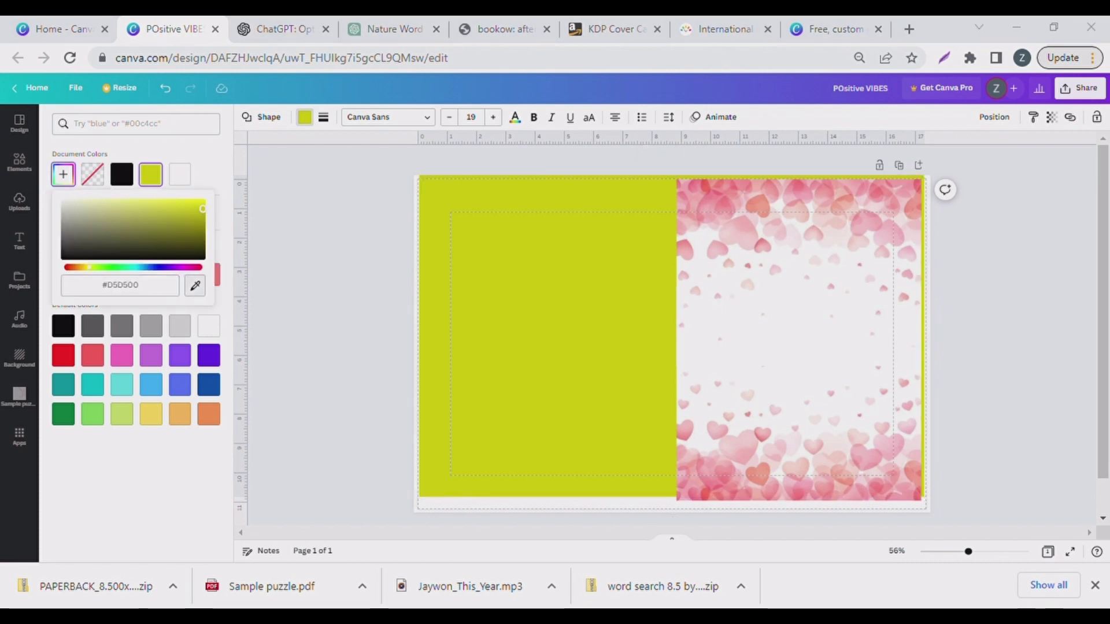
left_click(740, 195)
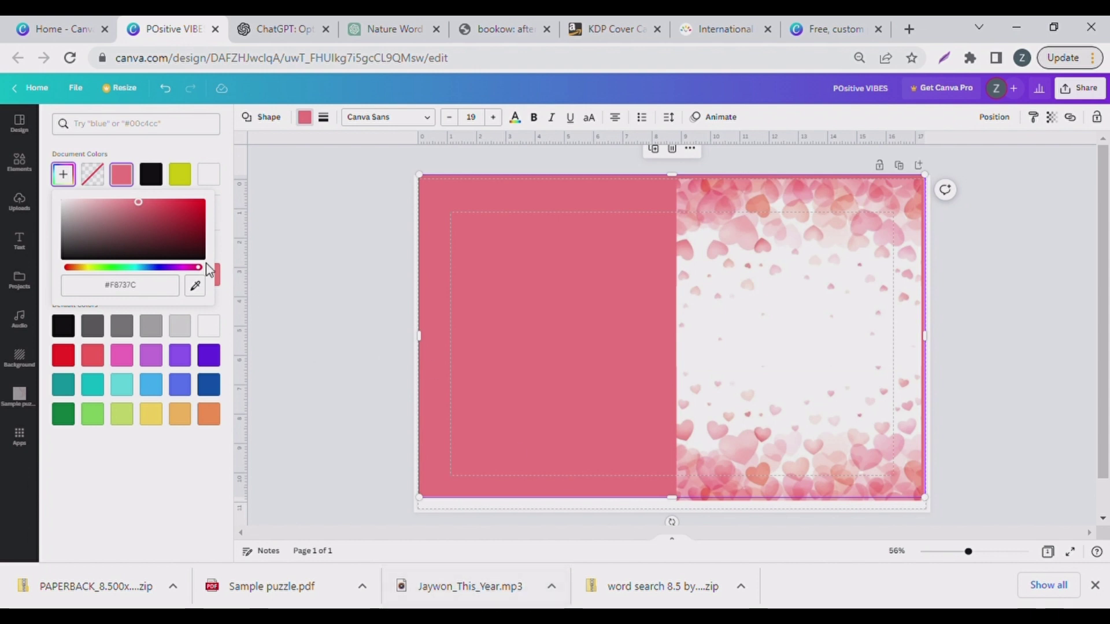
Eyedrop the hearts' soft pink #FF9FA3 onto the background shape
left_click(195, 286)
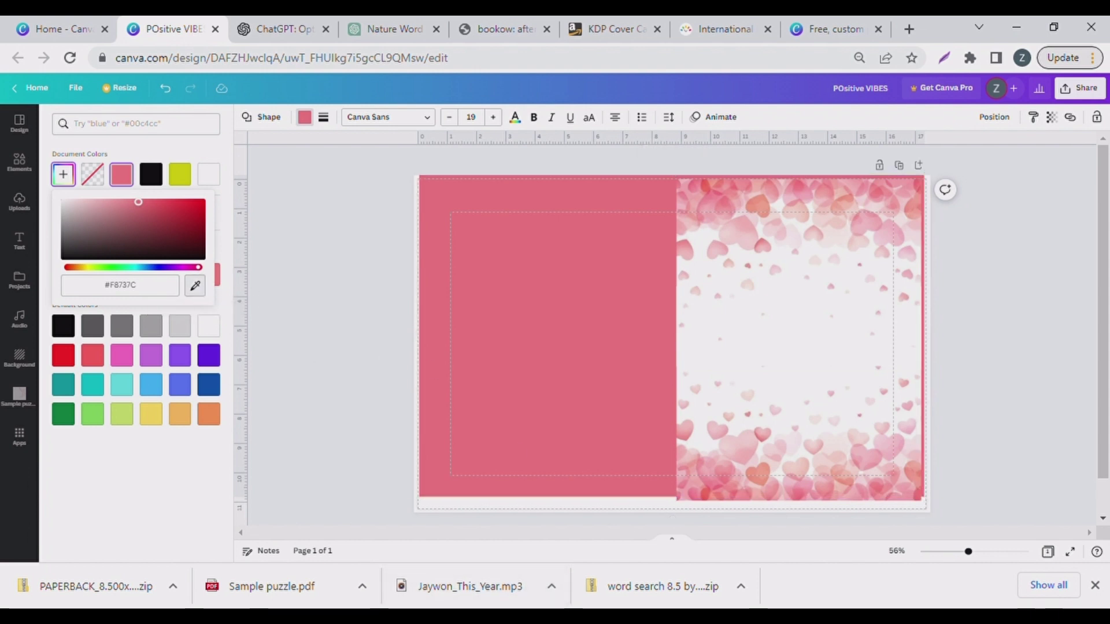
left_click(726, 211)
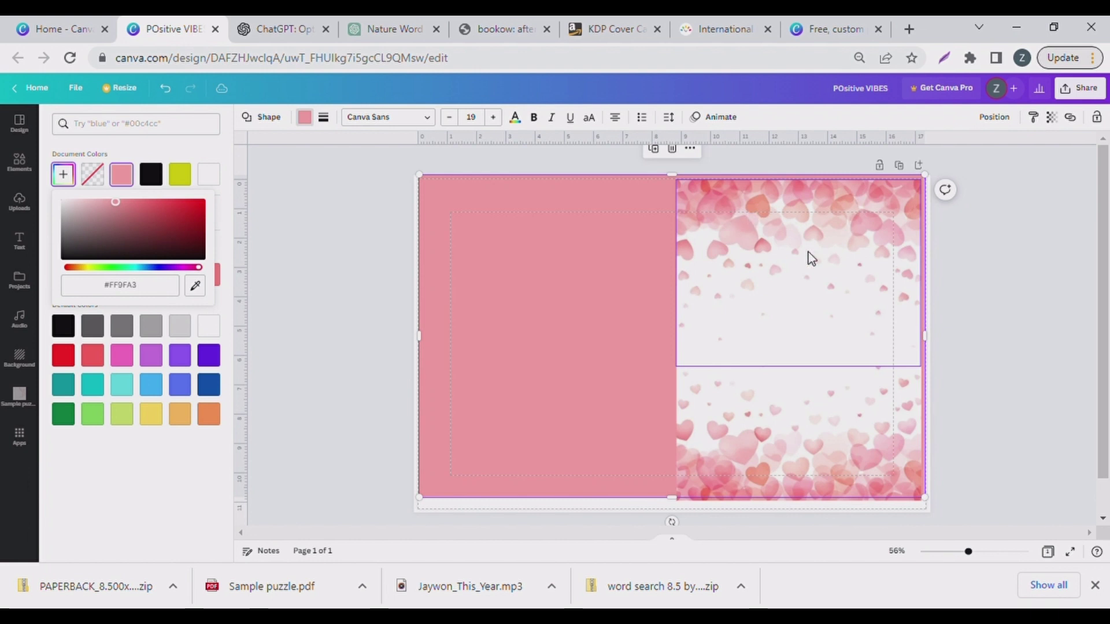
left_click(883, 296)
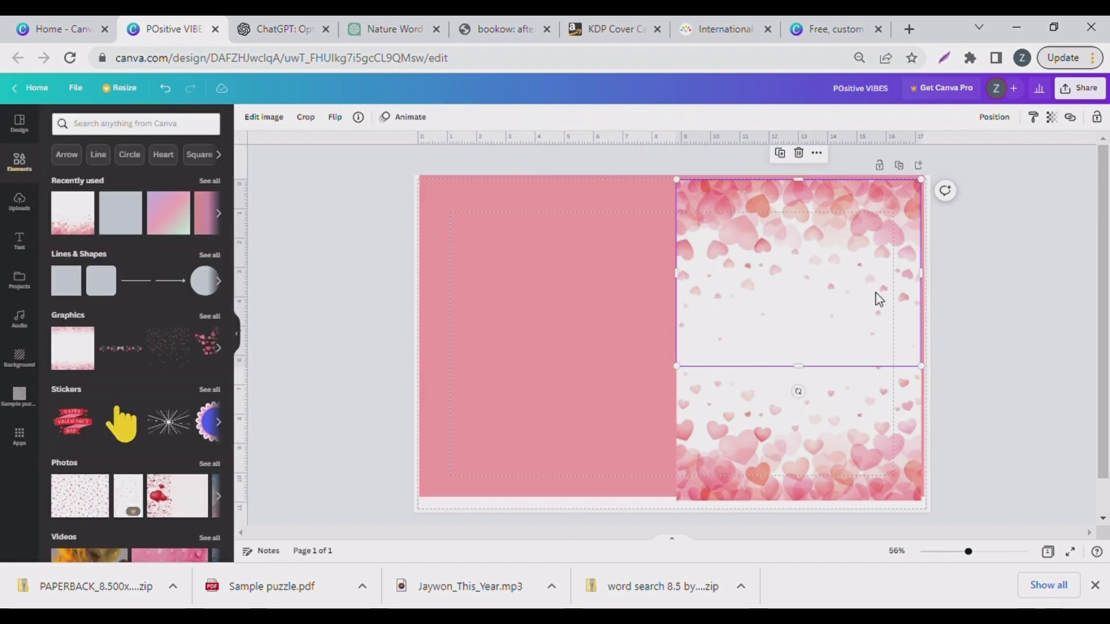
Widen the lower heart image to the cover's right edge and lock it
left_click_drag(923, 405, 932, 405)
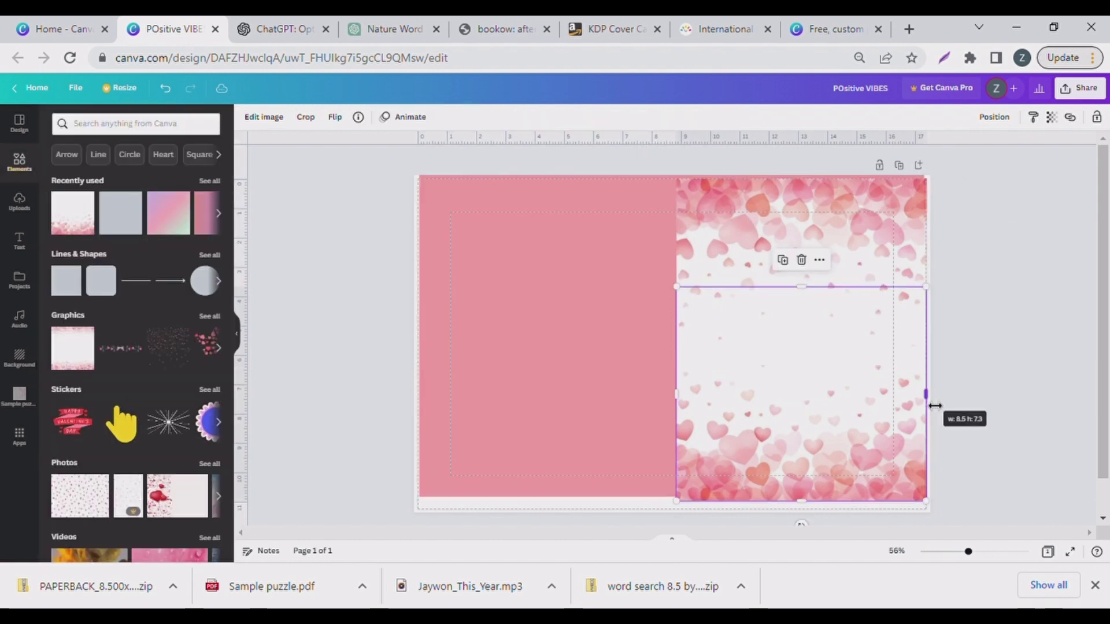
left_click(946, 298)
left_click(910, 300)
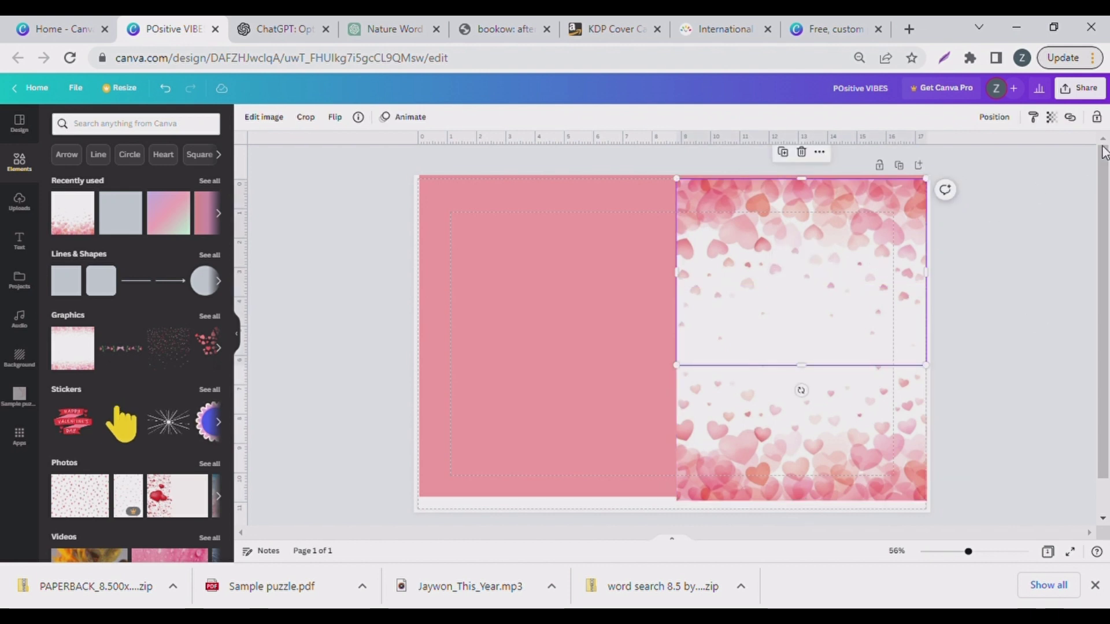
left_click(1066, 137)
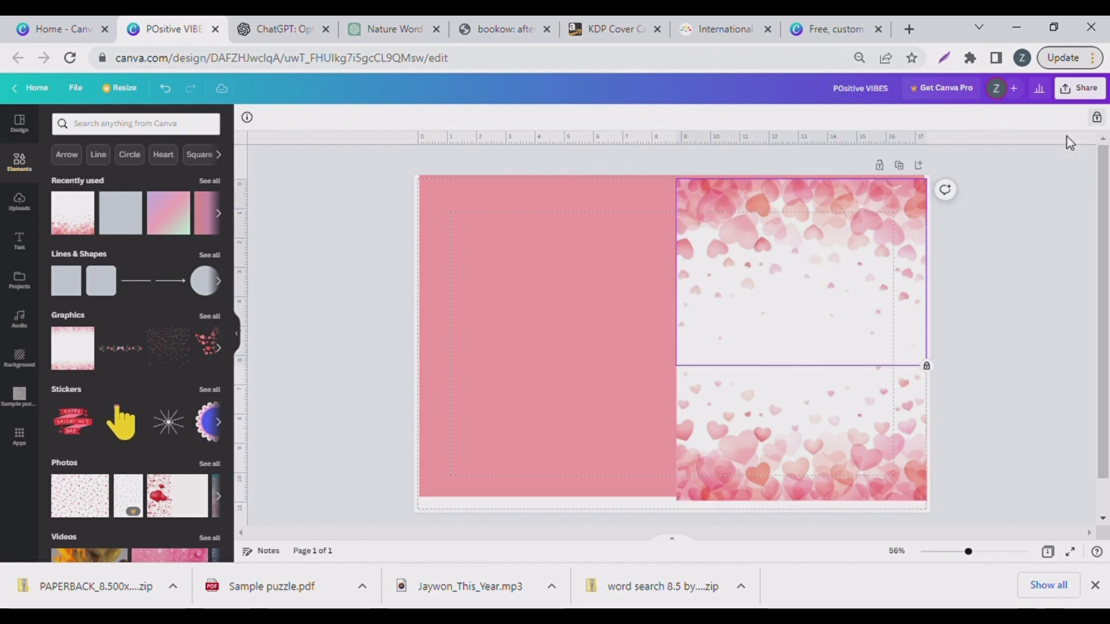
left_click(868, 429)
left_click(1097, 117)
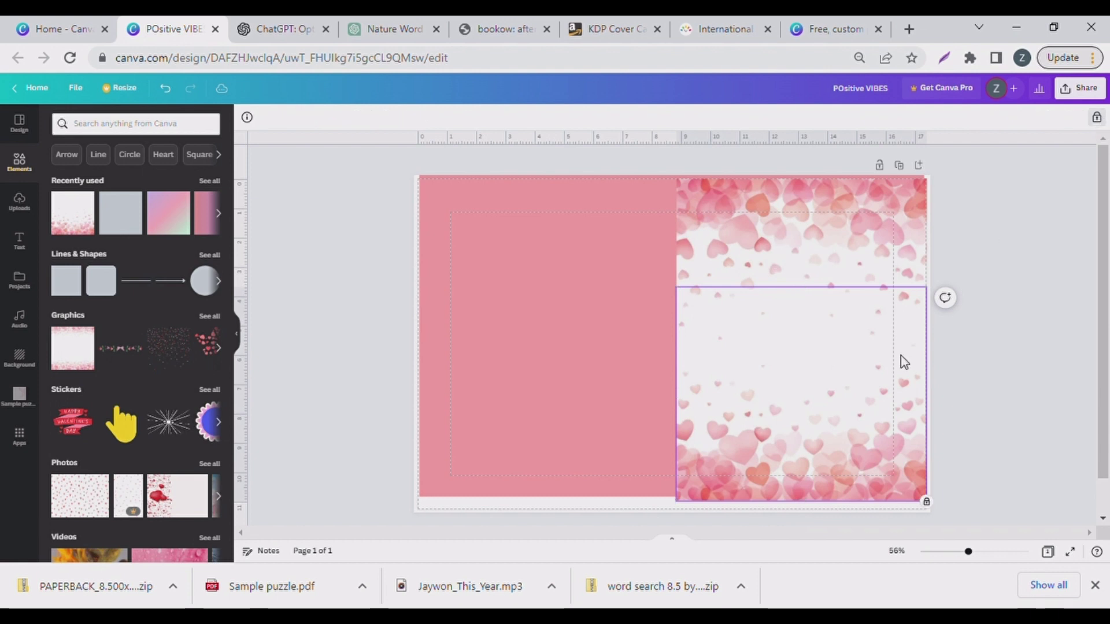
left_click(980, 339)
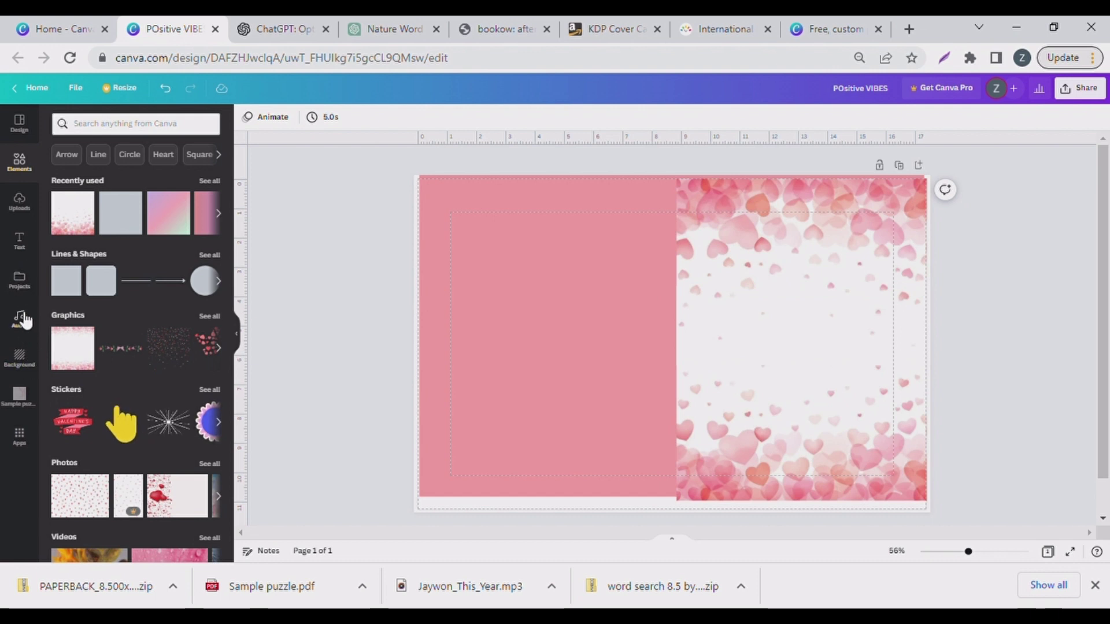
Add the Sample puzzle word-search image, shrink it, and place it on the hearts front cover
left_click(21, 284)
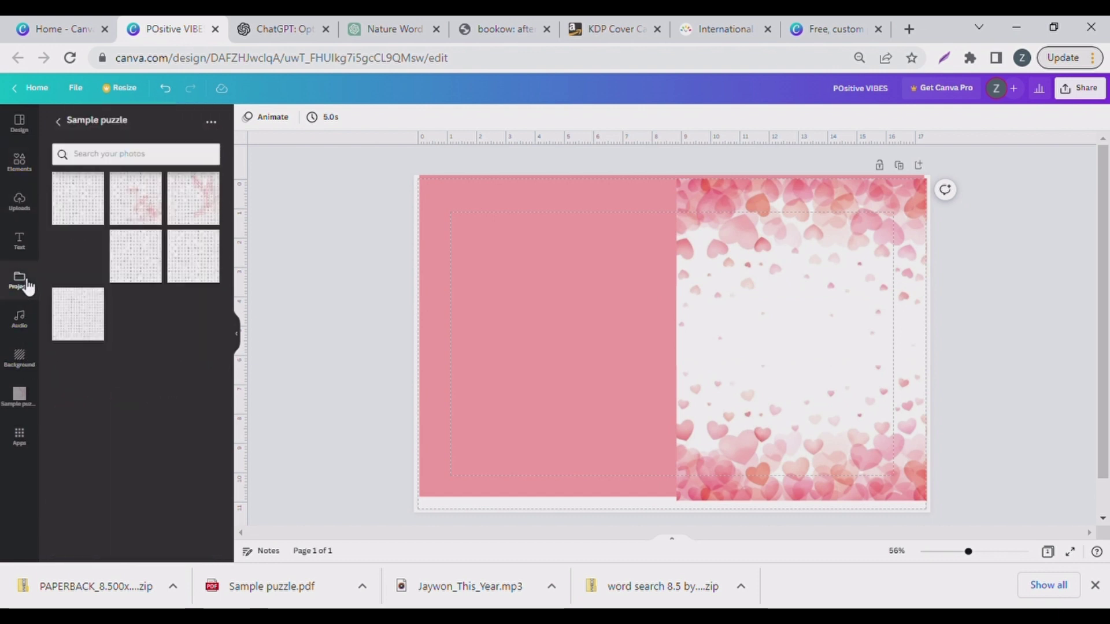
left_click(79, 255)
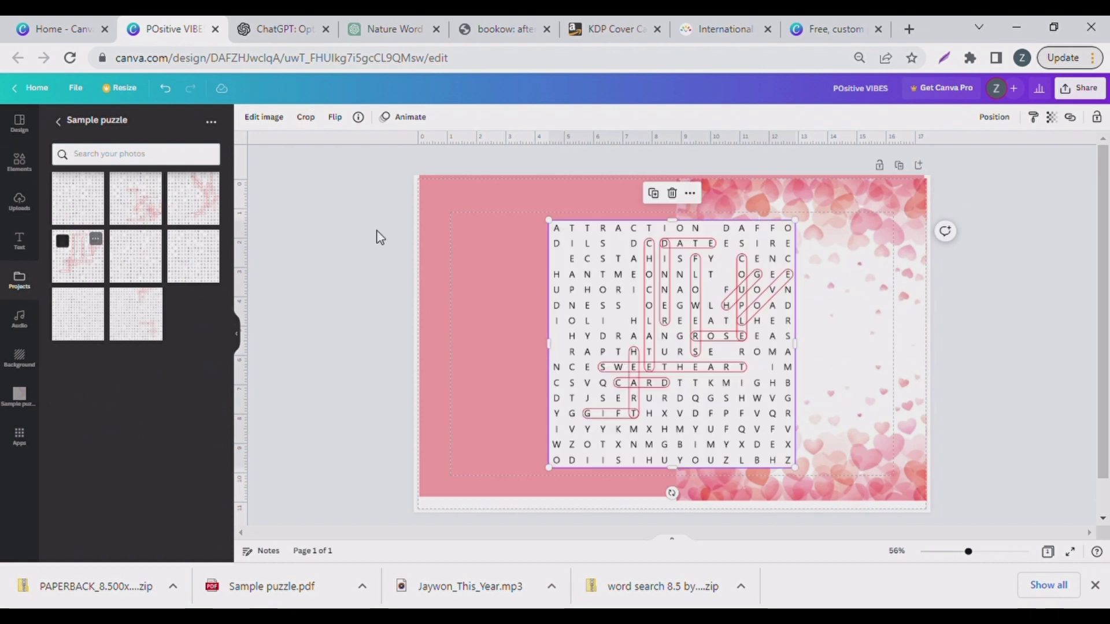
left_click_drag(803, 231, 711, 366)
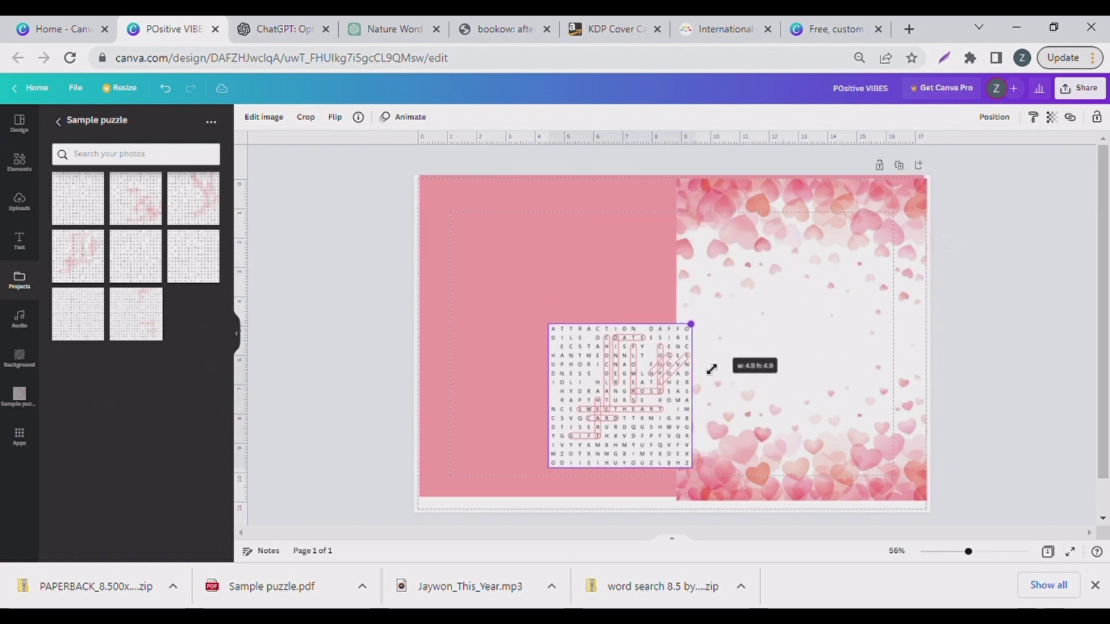
left_click_drag(589, 390, 826, 386)
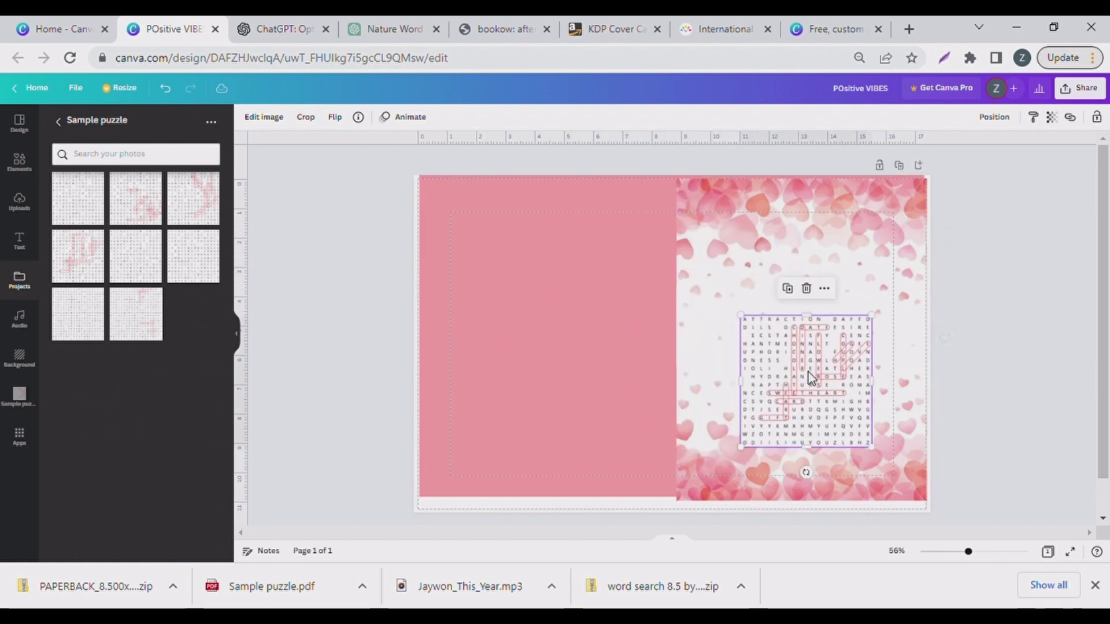
left_click(21, 242)
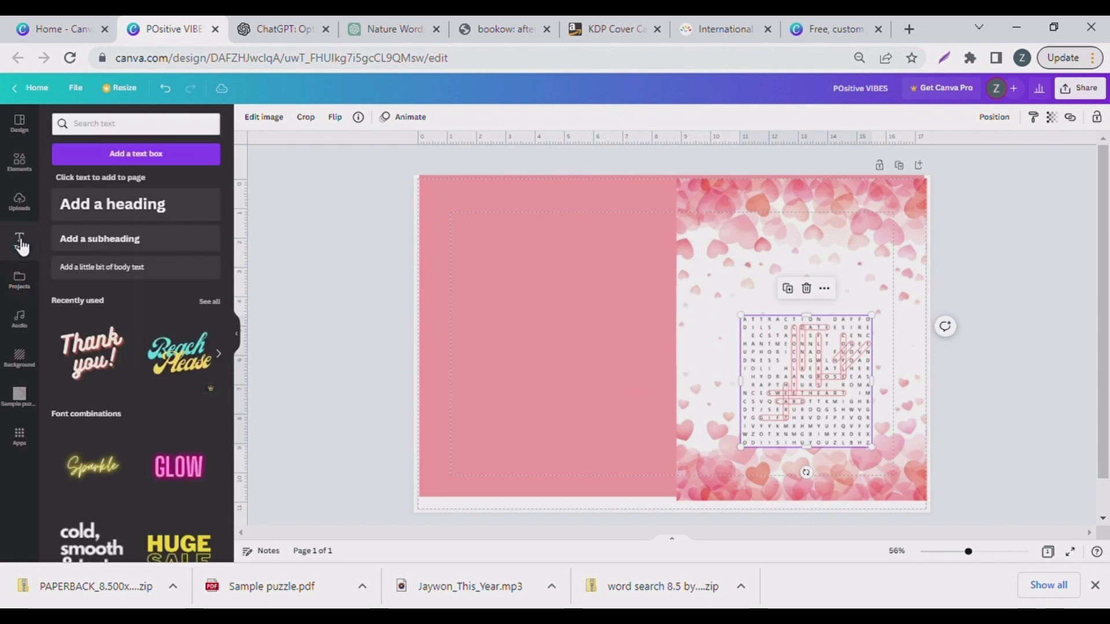
Add a heading reading 'POSTIVE VIBES' in the Bukhari Script font
left_click(138, 203)
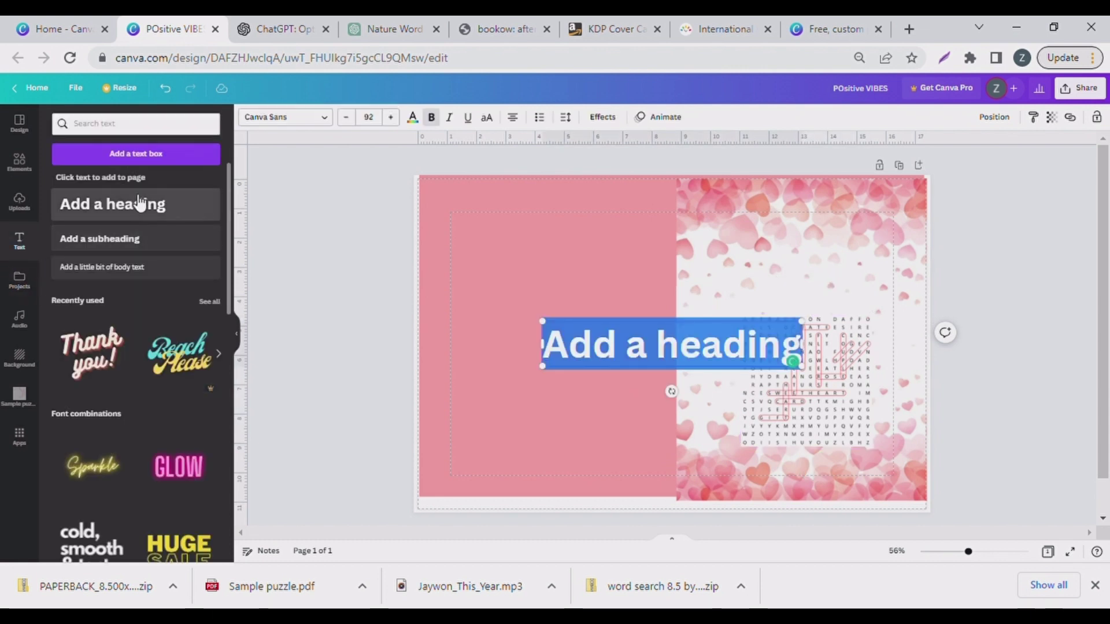
type("POSTIVE VIBES")
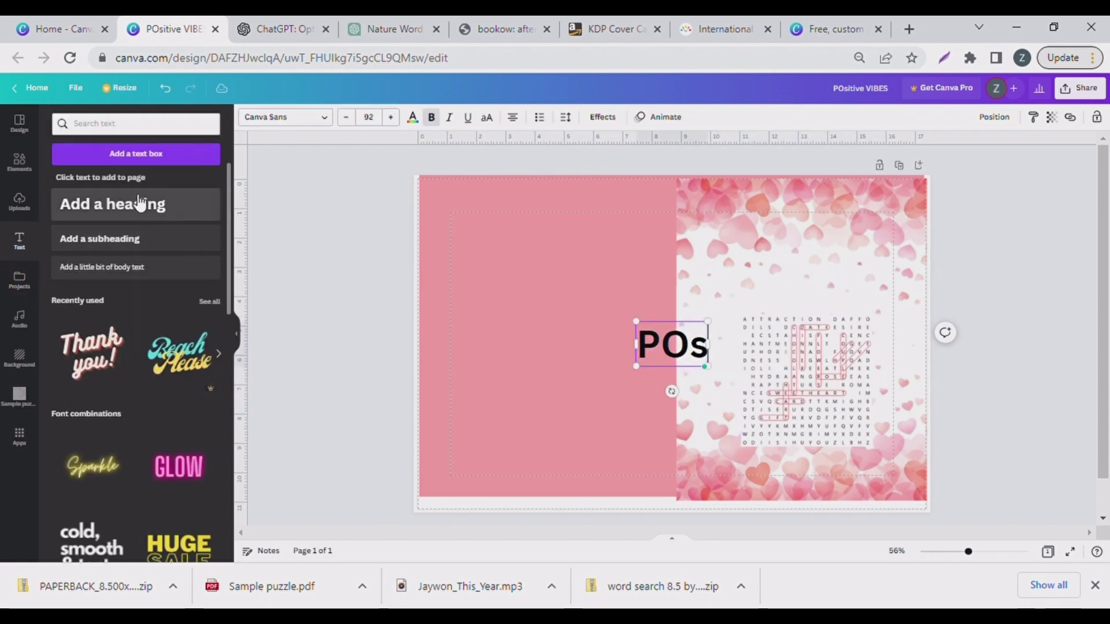
left_click(325, 123)
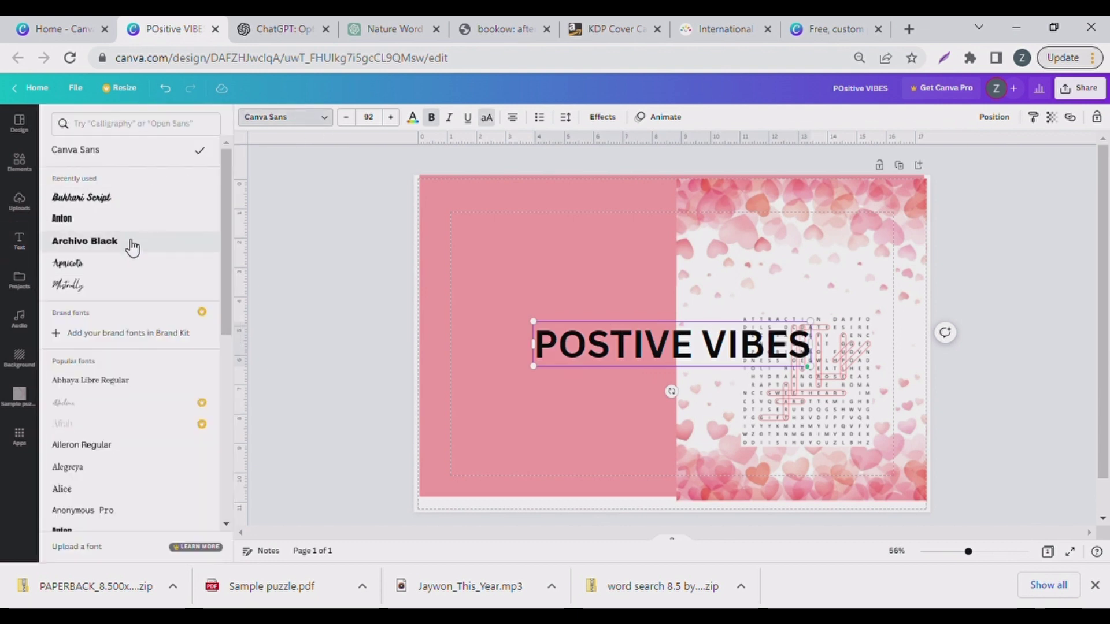
left_click(115, 205)
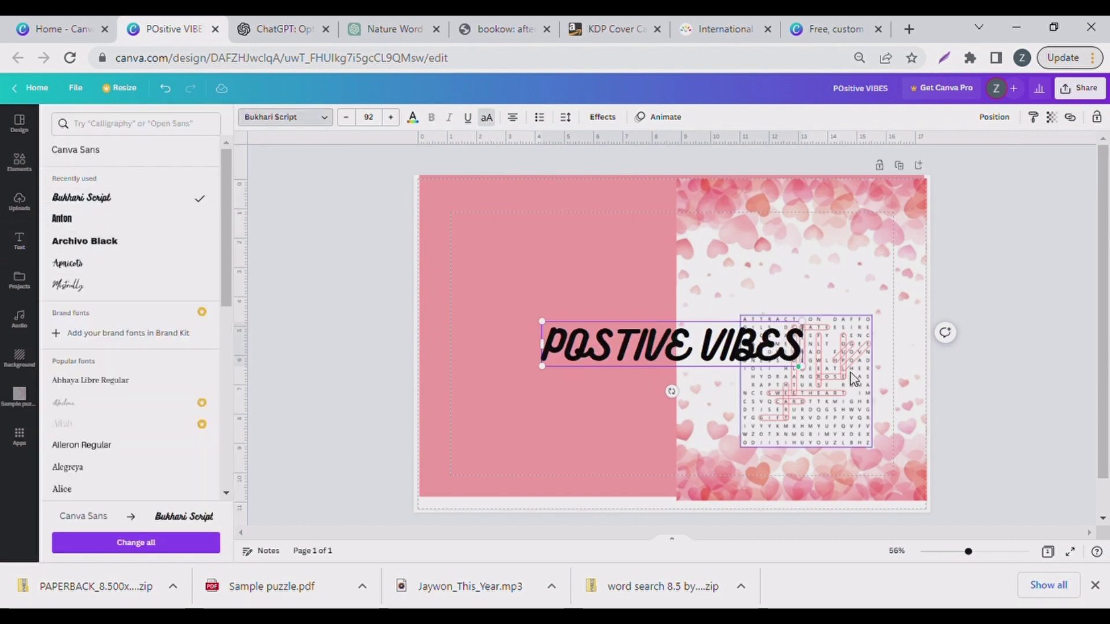
Narrow the title to two lines, shrink it, and place it above the word search
left_click_drag(814, 350, 846, 281)
left_click(571, 300)
left_click_drag(906, 339, 857, 311)
left_click_drag(782, 293, 808, 281)
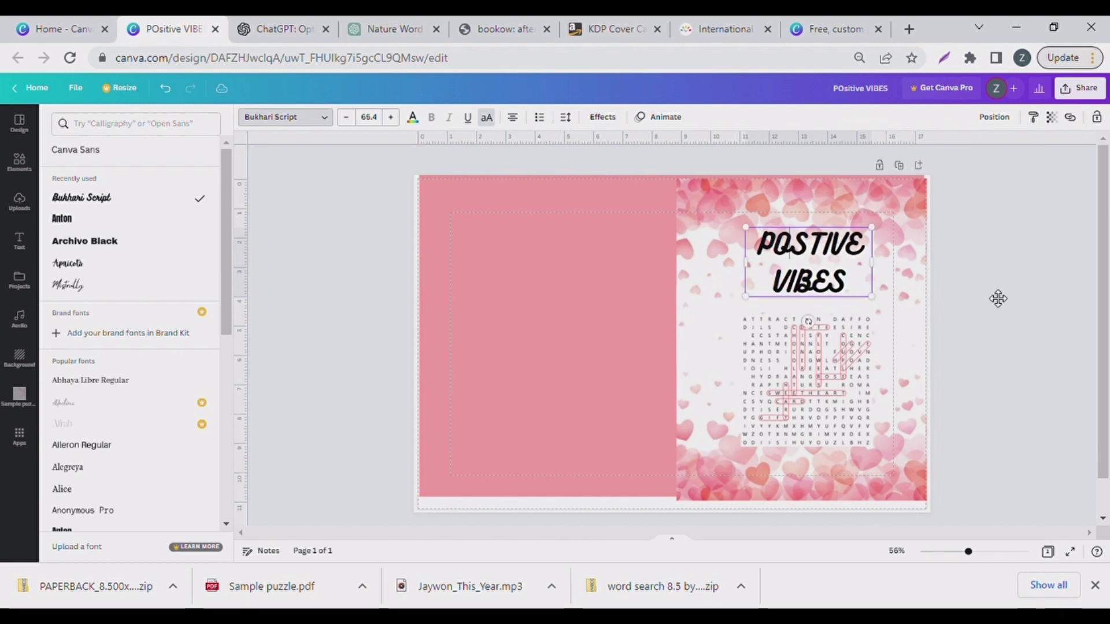
left_click(349, 310)
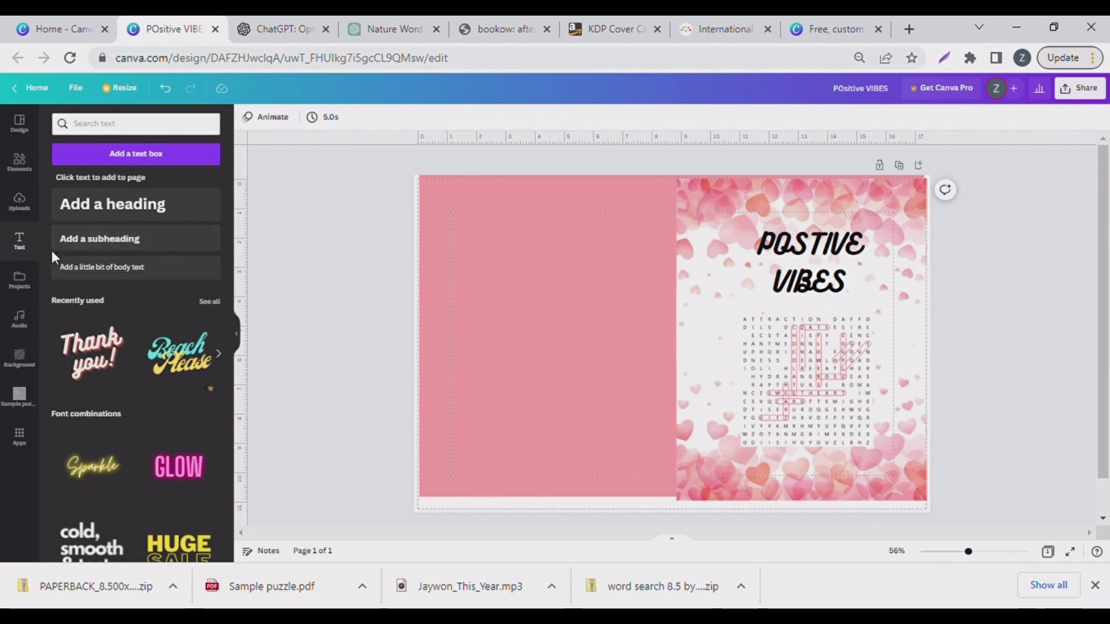
Add a 'WOrd search' subheading at the top, with POSTIVE VIBES moved beneath it
left_click(132, 244)
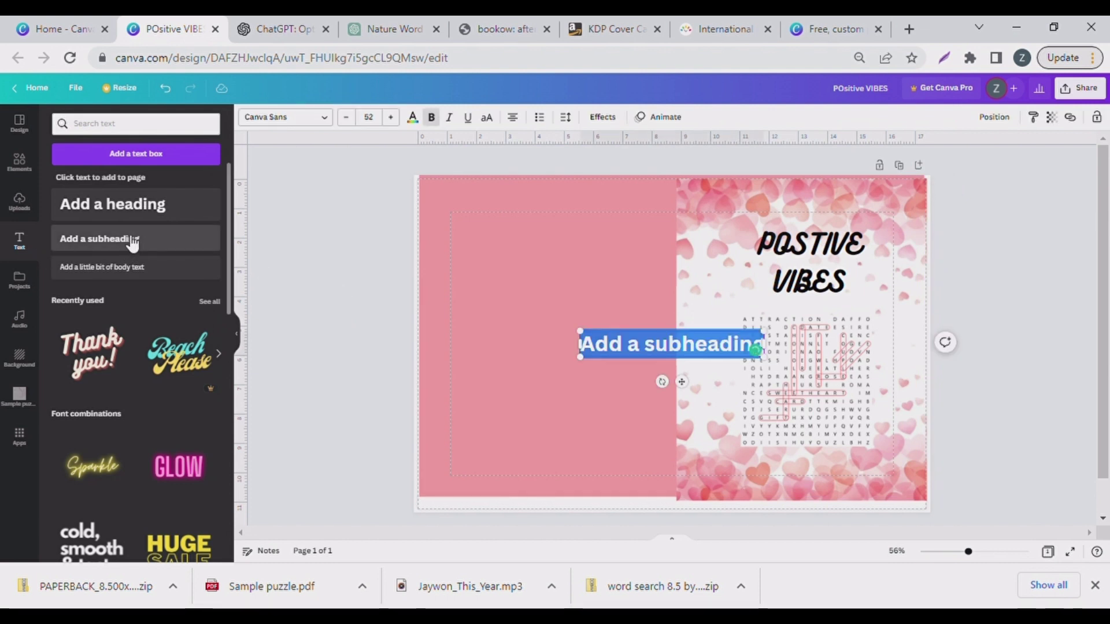
type("WOrd search")
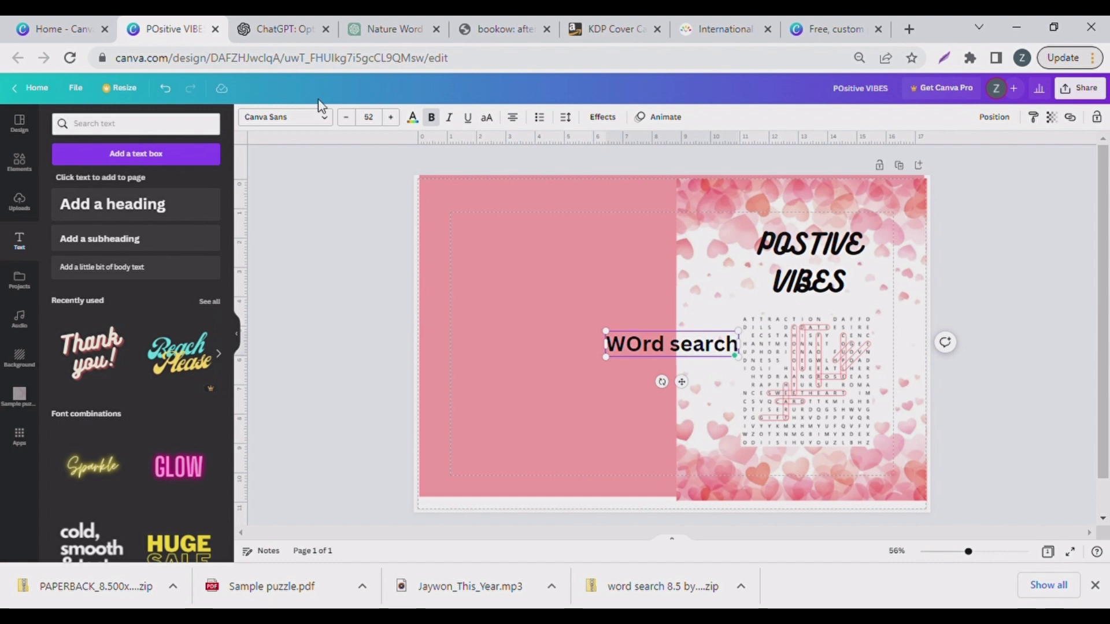
left_click(623, 304)
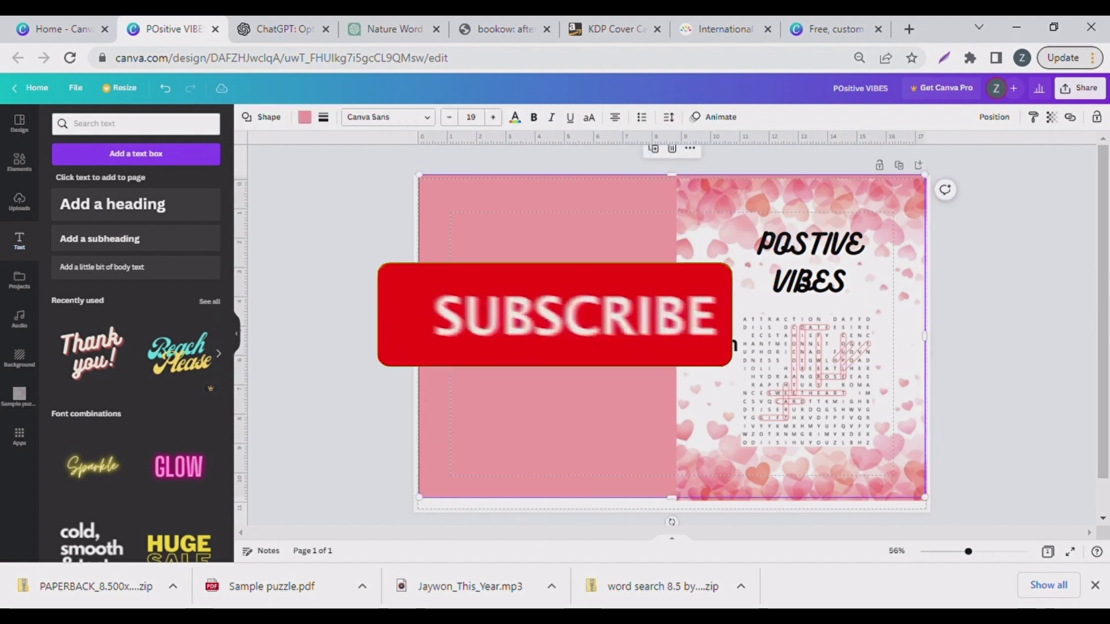
left_click(808, 220)
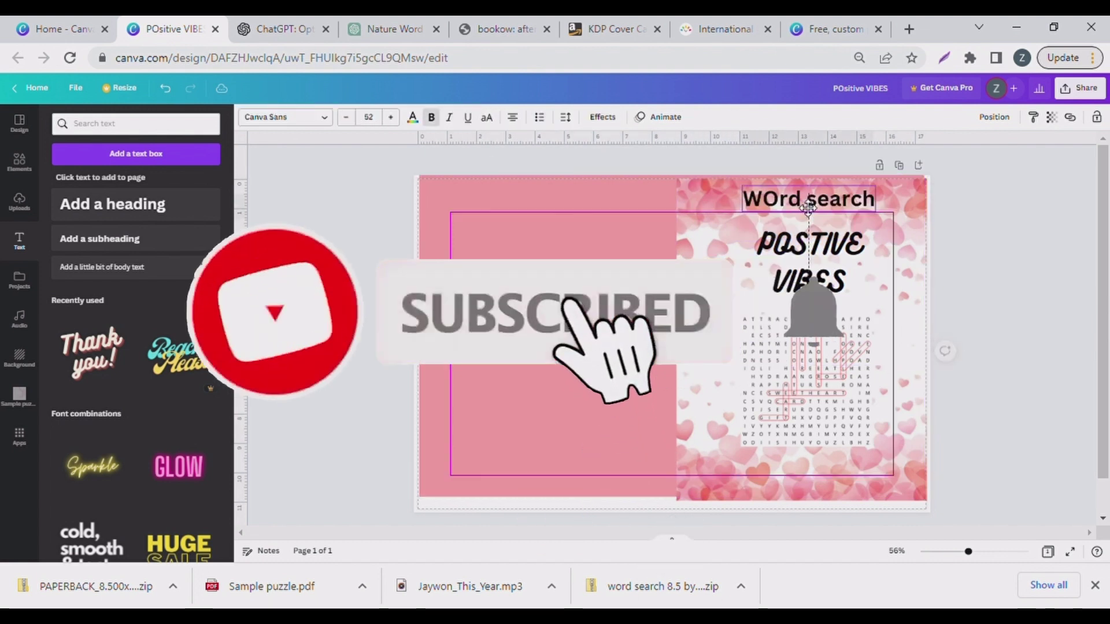
left_click(810, 242)
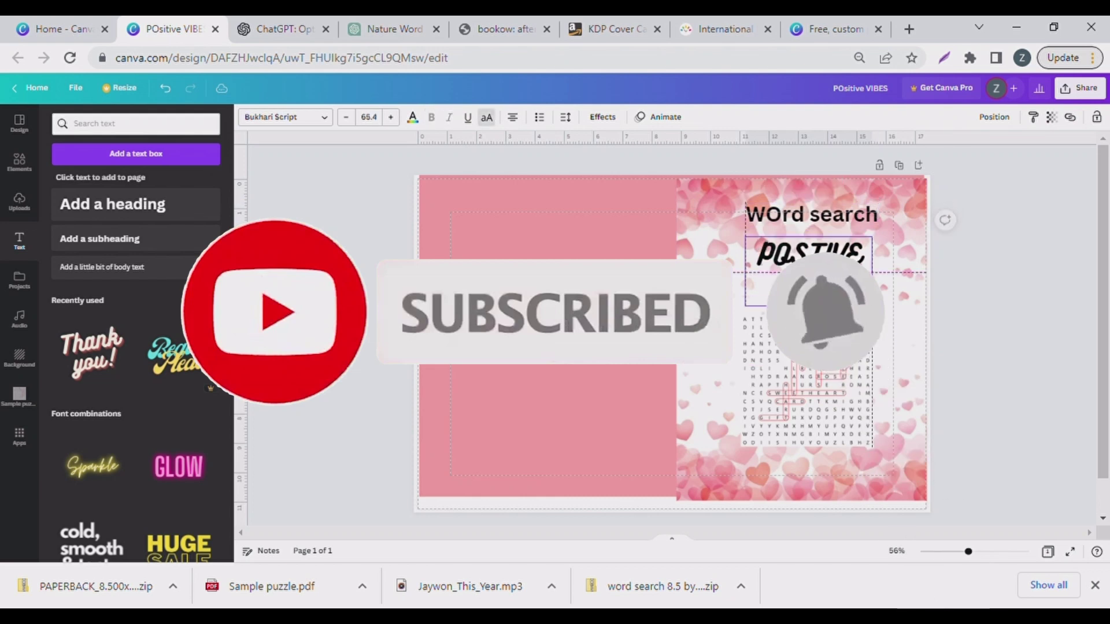
left_click(861, 216)
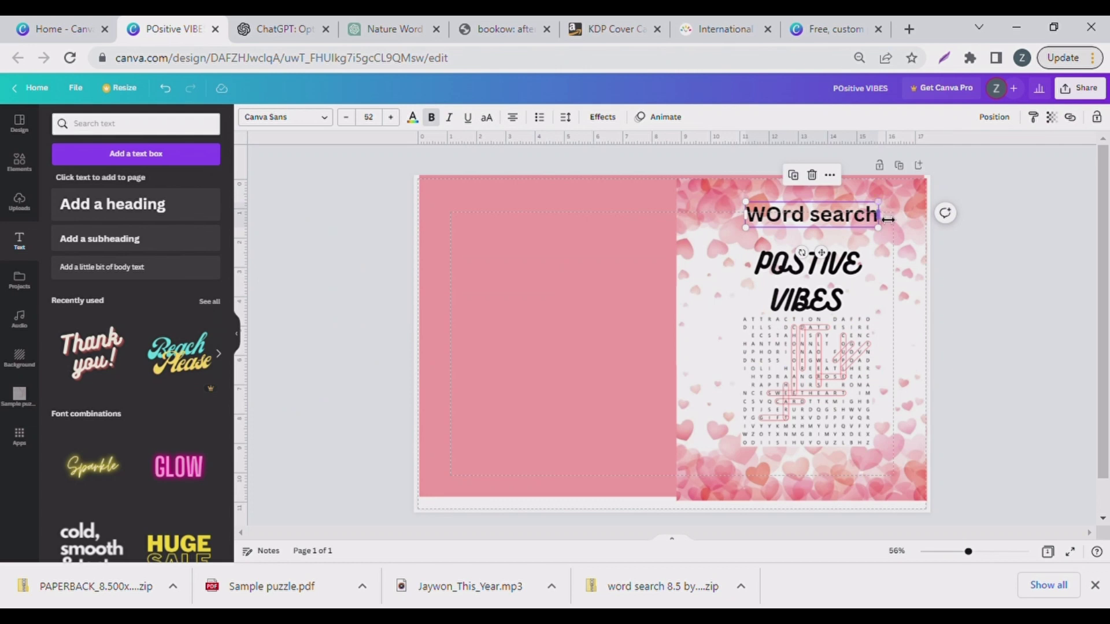
Set 'WOrd search' to size 55 in Archivo Black and nudge the title up-right
left_click(393, 117)
left_click(393, 118)
left_click(393, 117)
left_click(325, 118)
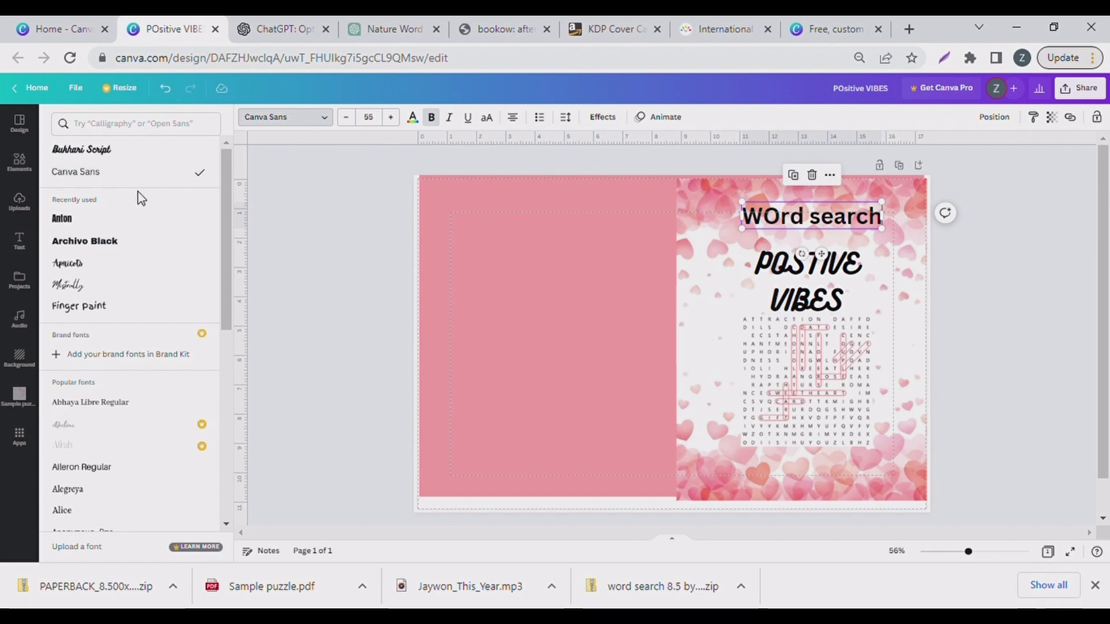
left_click(126, 242)
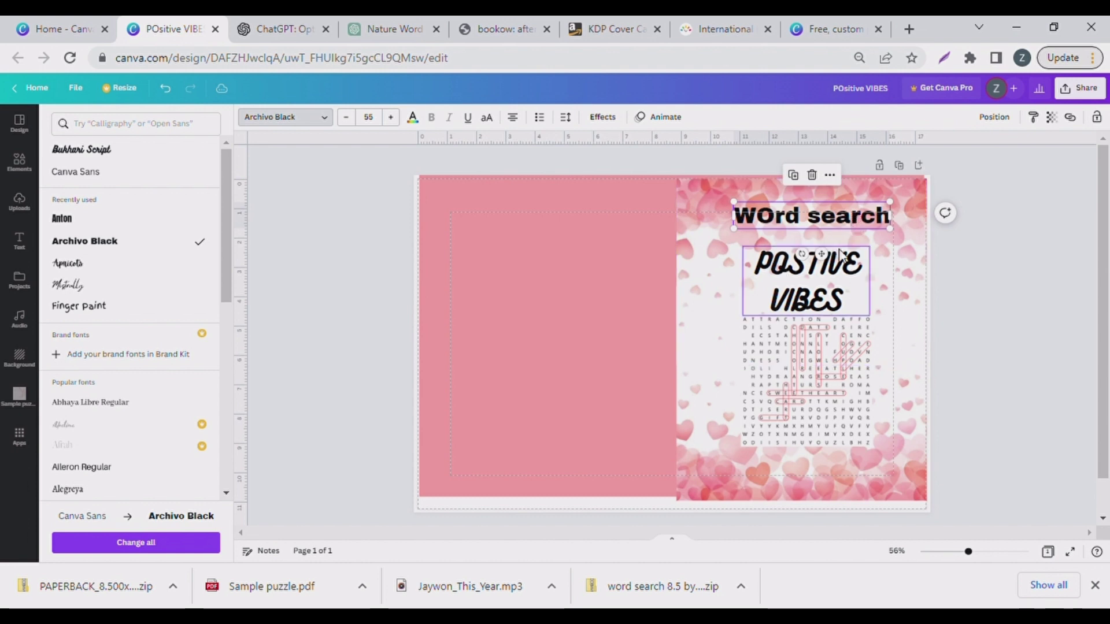
left_click_drag(832, 282, 842, 271)
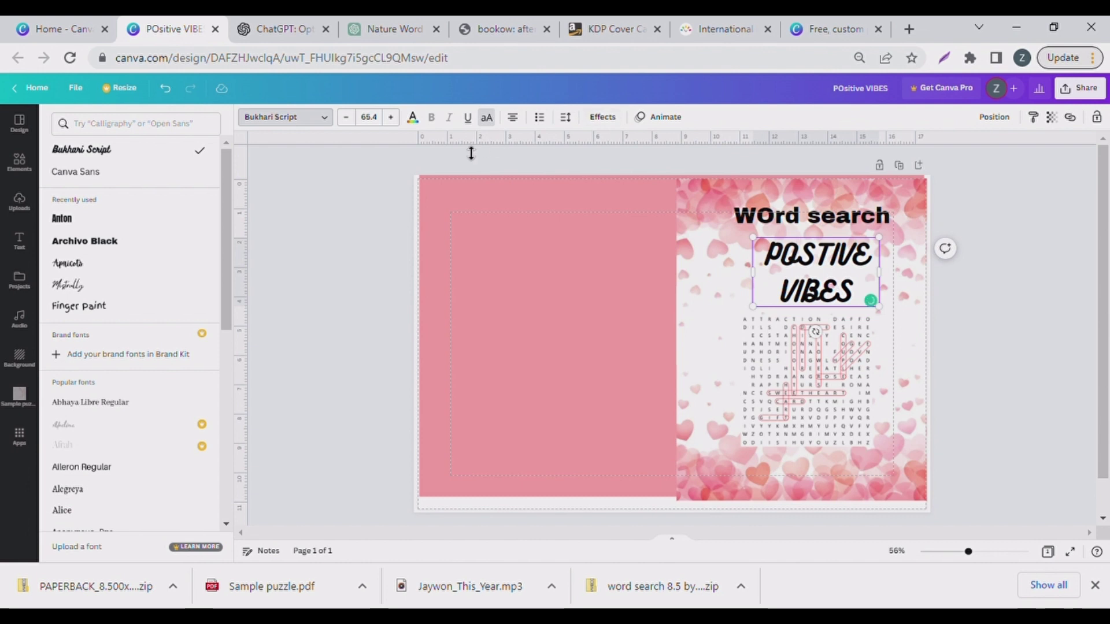
left_click(421, 118)
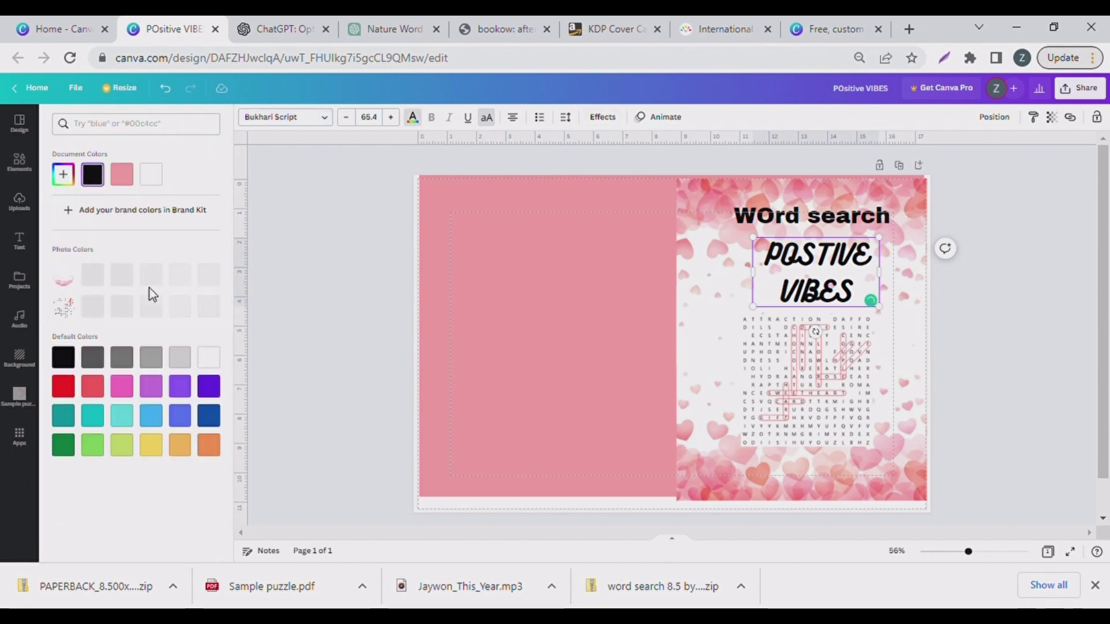
Turn the POSTIVE VIBES title pink and add an enlarged gradient square on the front cover
left_click(125, 177)
left_click(19, 162)
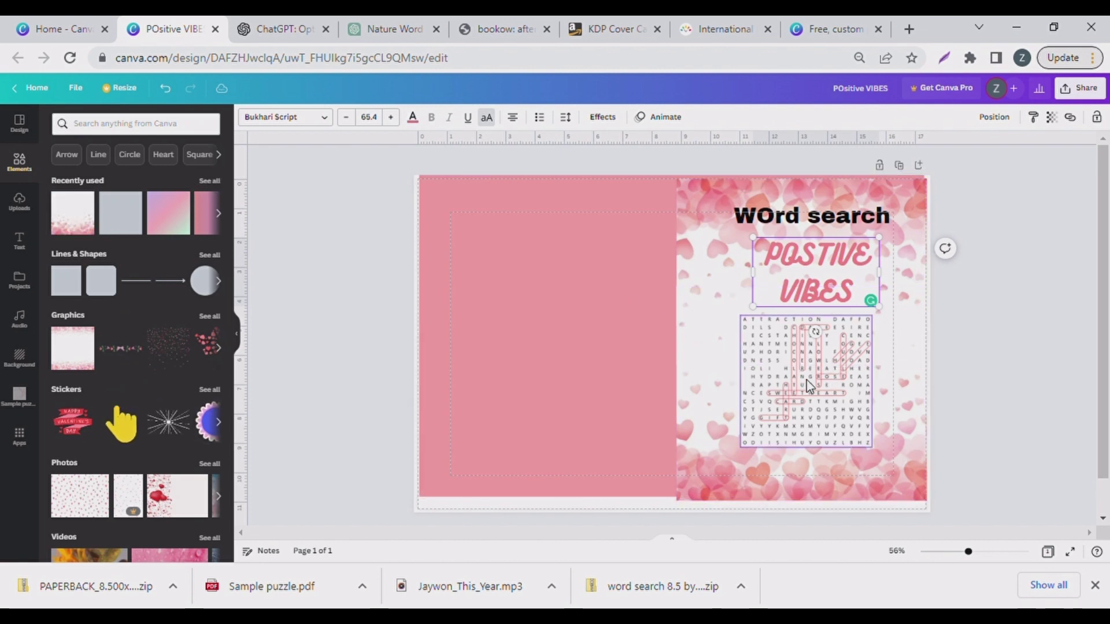
left_click(173, 227)
left_click_drag(792, 396, 758, 445)
left_click(657, 360)
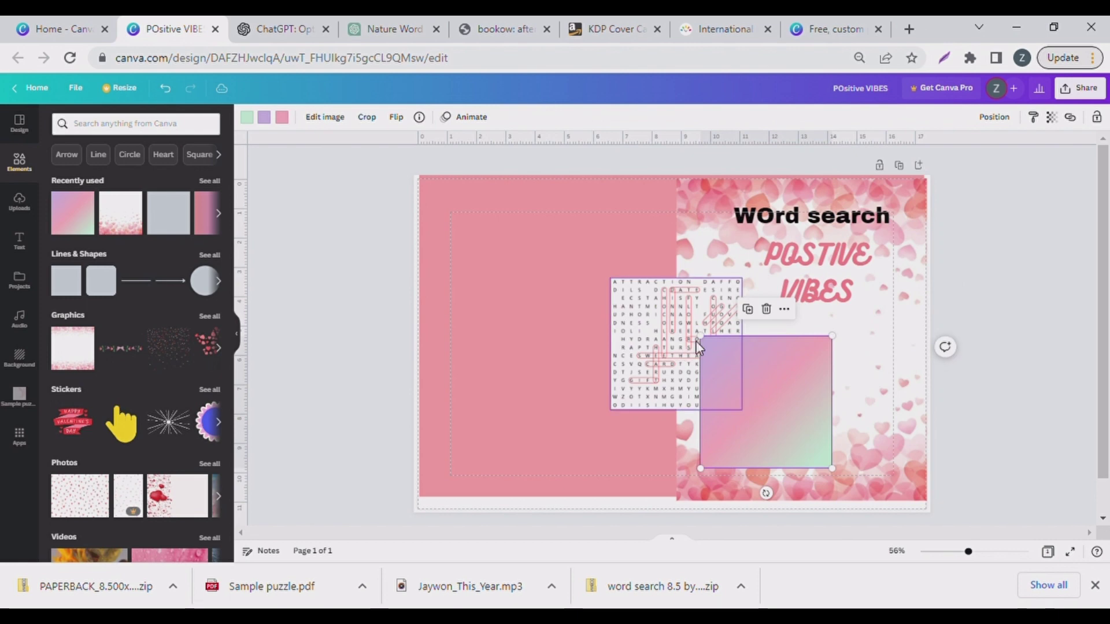
left_click_drag(706, 345, 680, 319)
Crop the word search and layer it in front of the gradient square, aligned on it
double_click(670, 330)
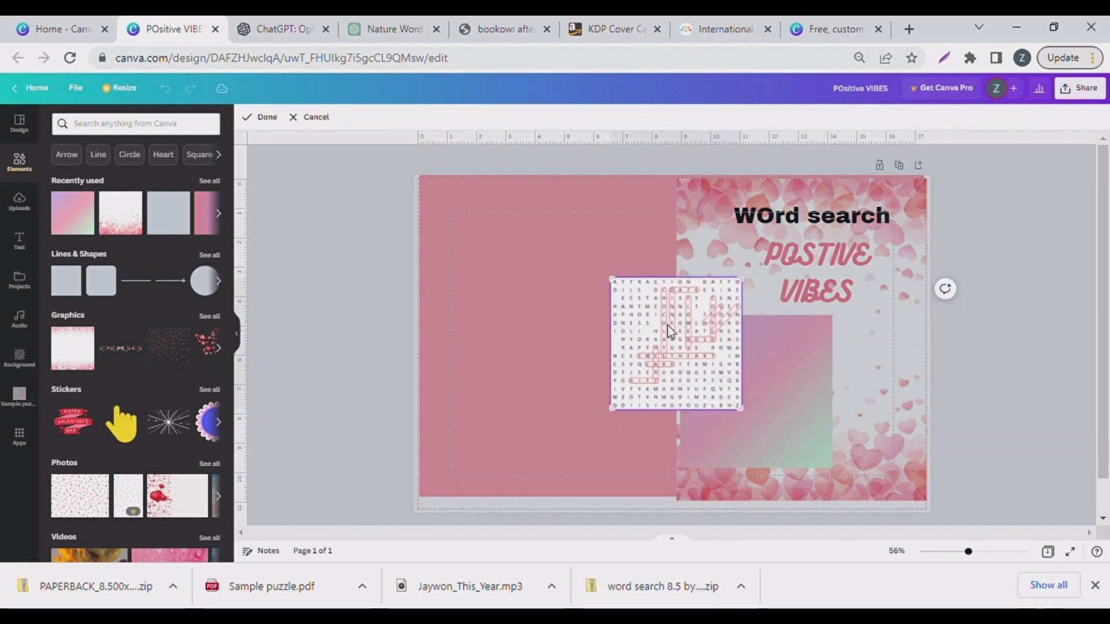
left_click(927, 383)
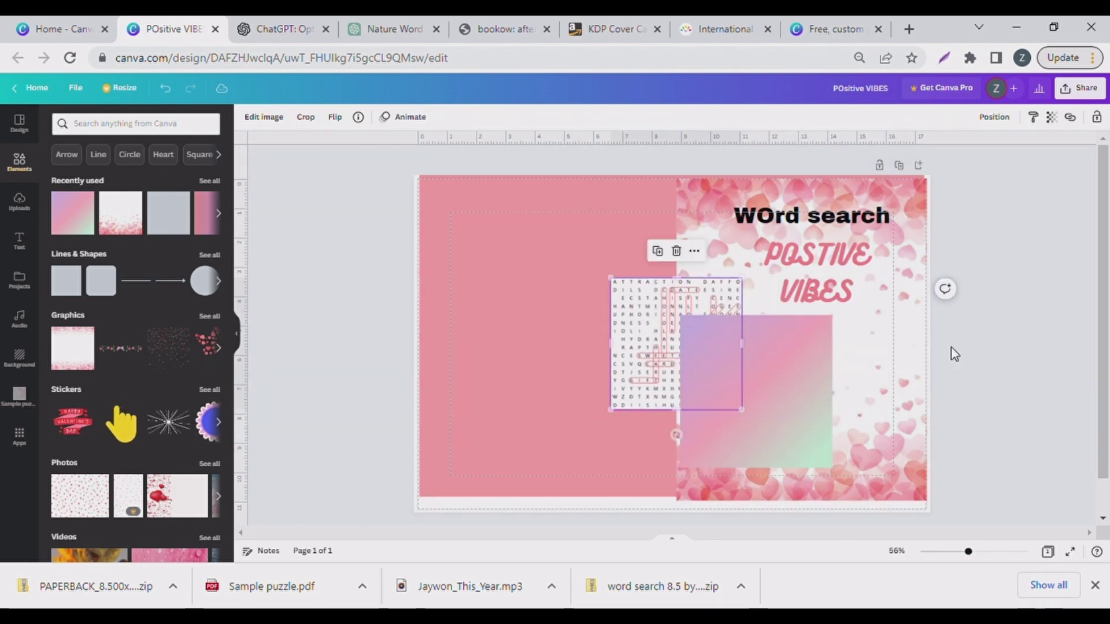
left_click_drag(676, 347, 741, 397)
left_click(994, 117)
left_click(946, 150)
left_click_drag(764, 432, 763, 423)
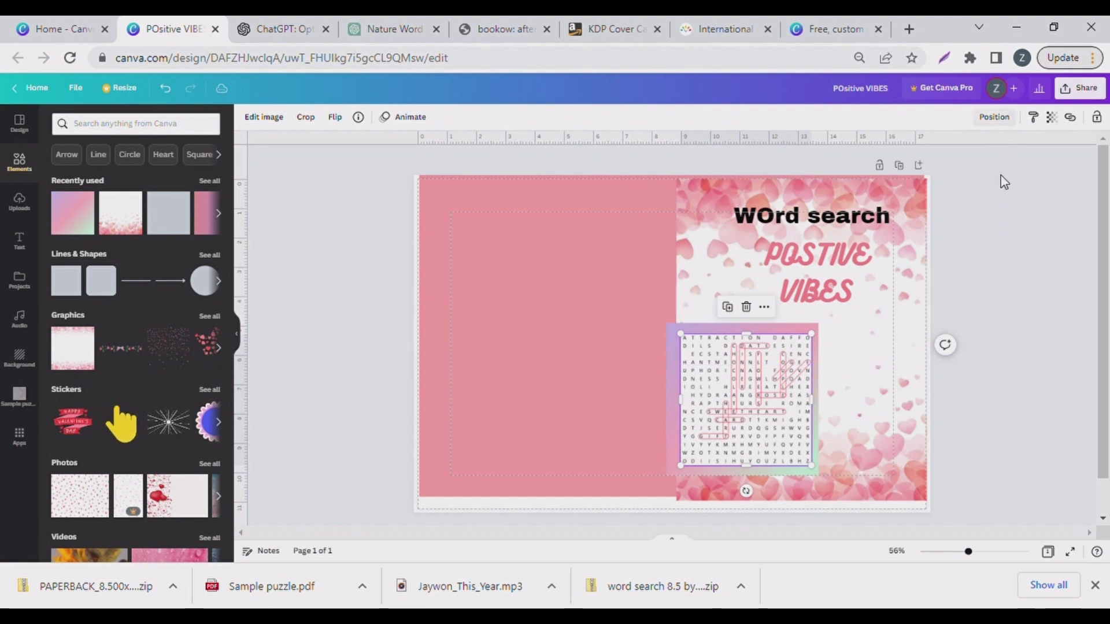
left_click(1021, 348)
Lock the pink back panel, group the puzzle elements, and move them under the title
left_click_drag(613, 389, 701, 396)
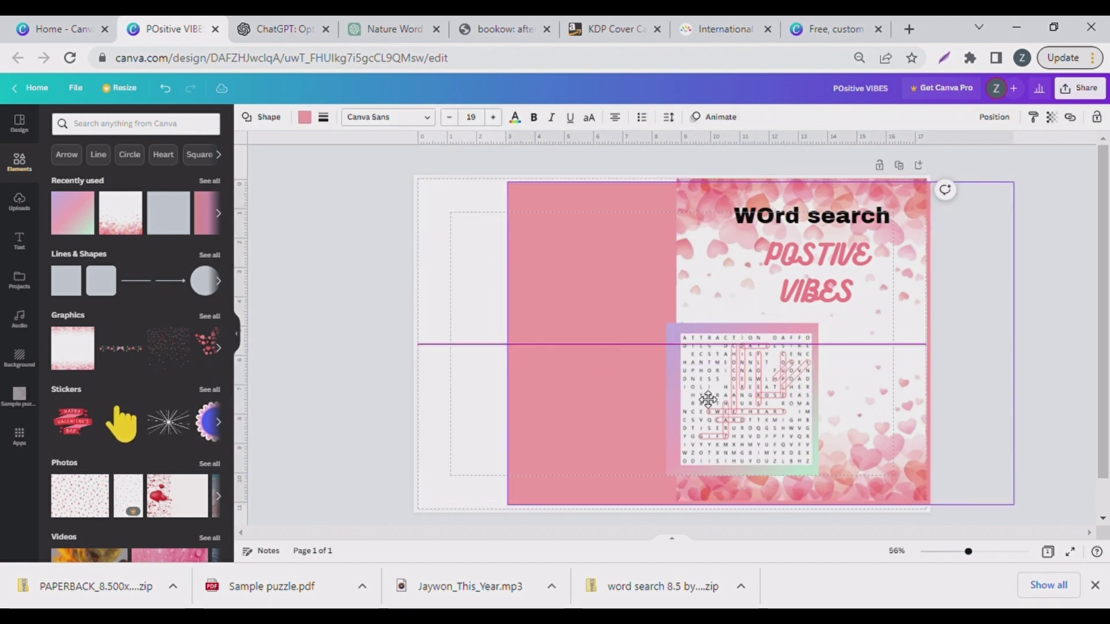
left_click_drag(587, 376, 503, 369)
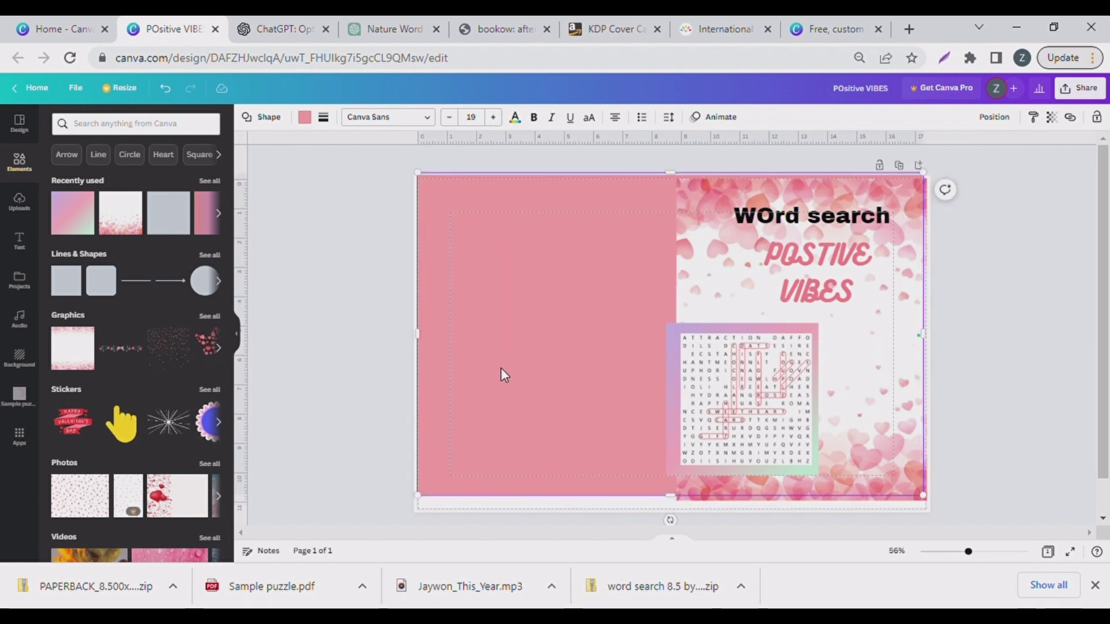
left_click(1096, 117)
left_click_drag(581, 374, 712, 384)
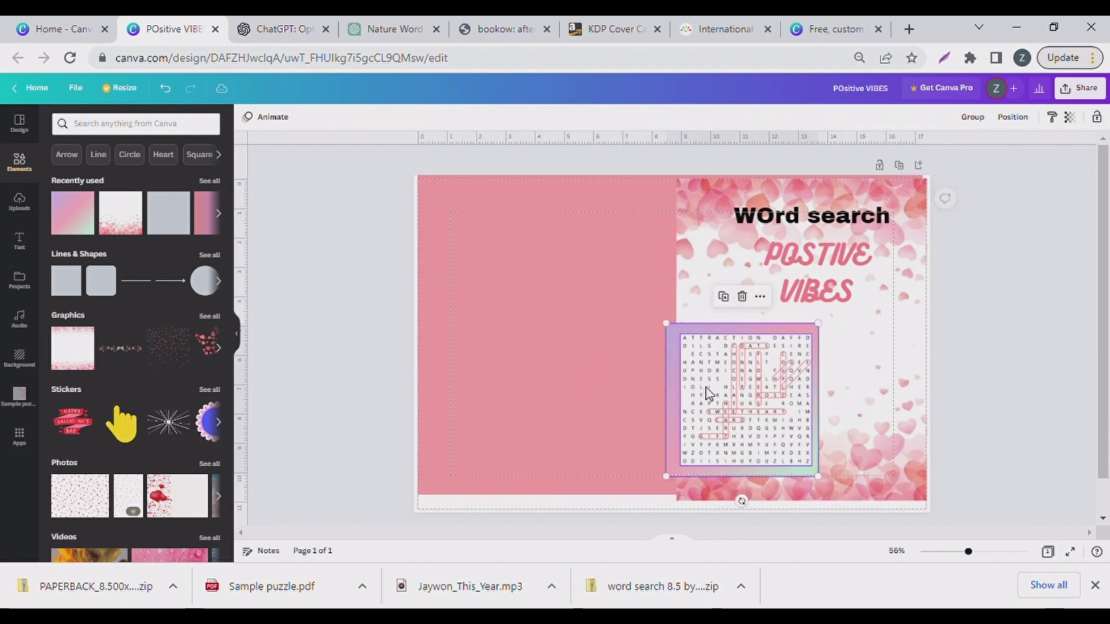
left_click(971, 132)
left_click_drag(713, 426, 779, 401)
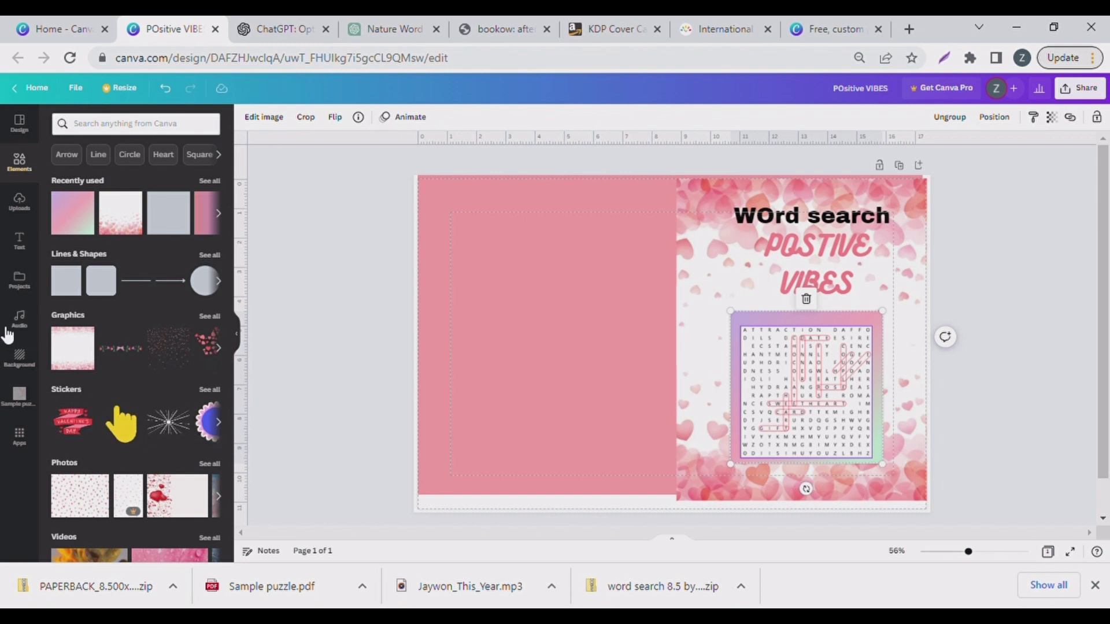
Add a body-text line 'For Teens. Adults & Seniors!' above the puzzle
left_click(21, 241)
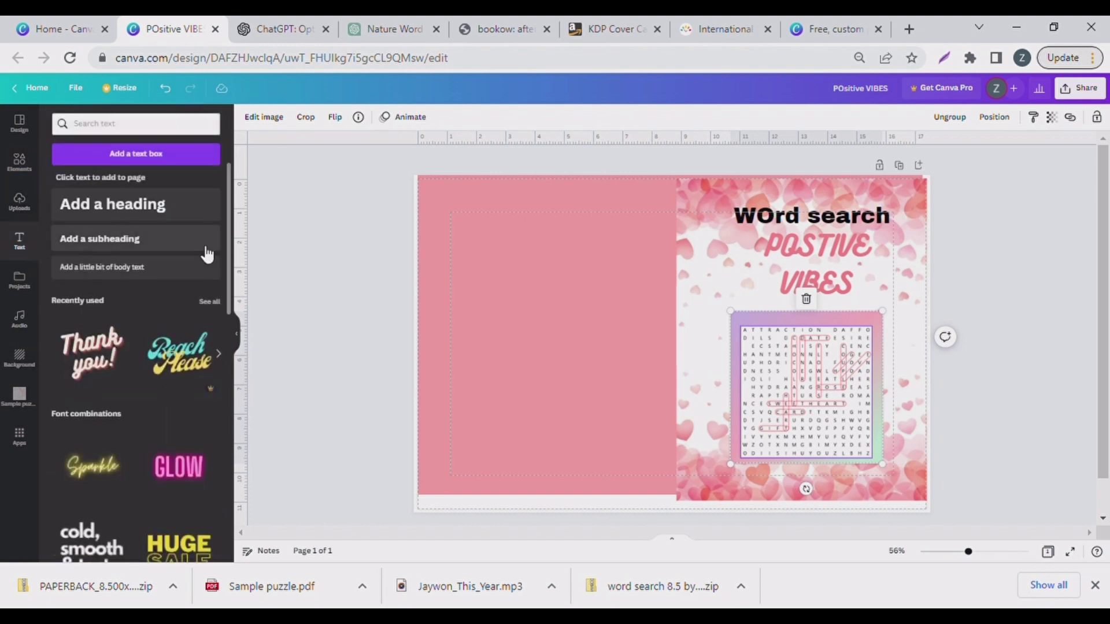
left_click(131, 279)
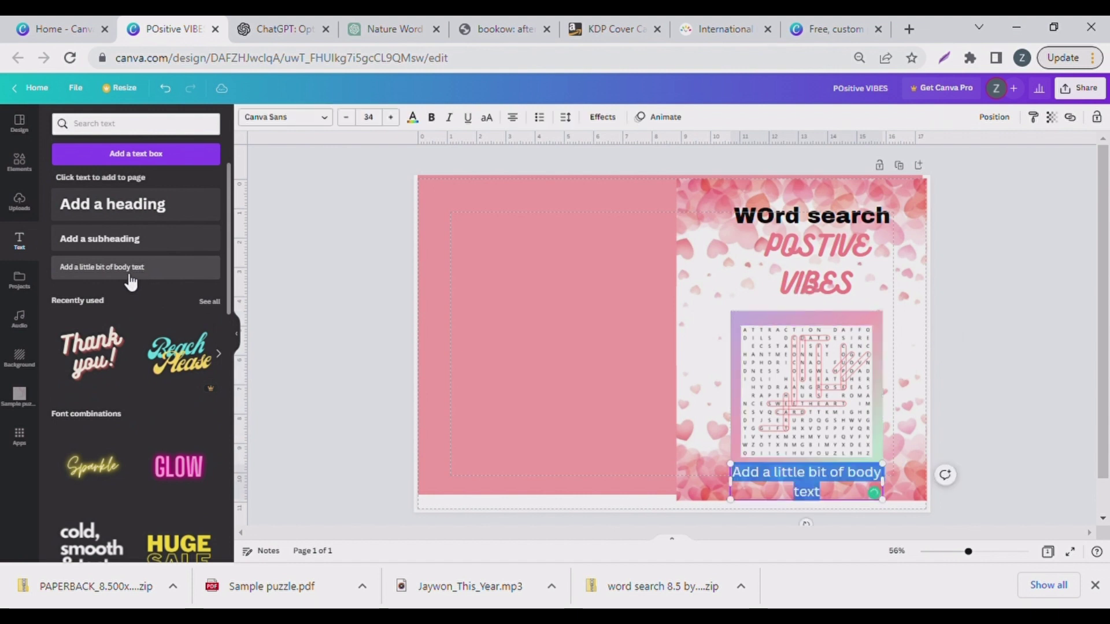
type("For Teens. Adults & Seniors")
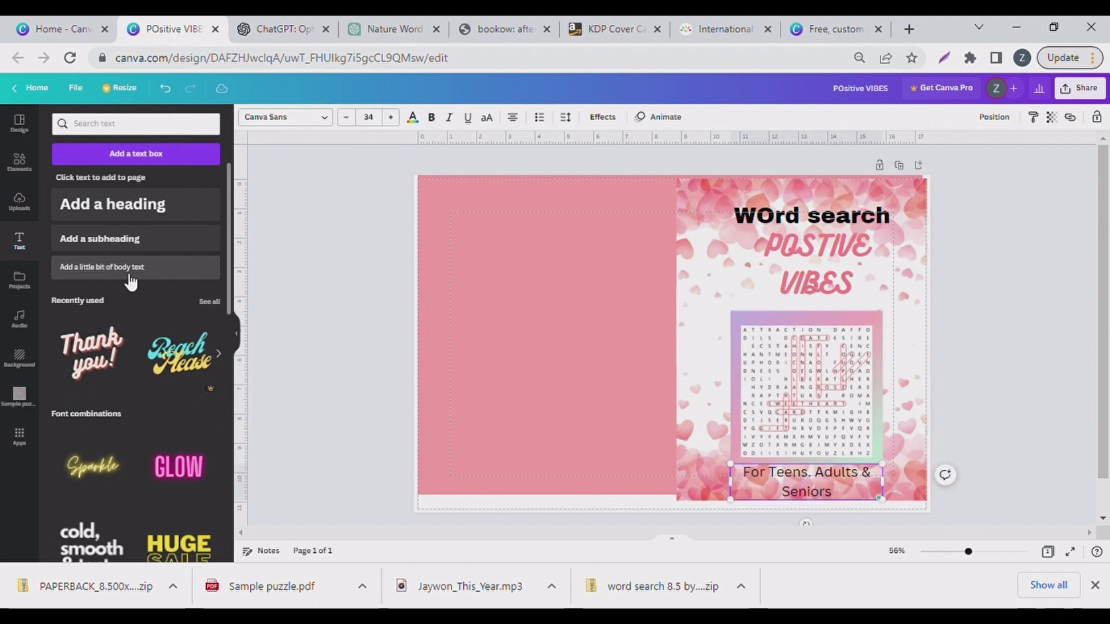
type("!")
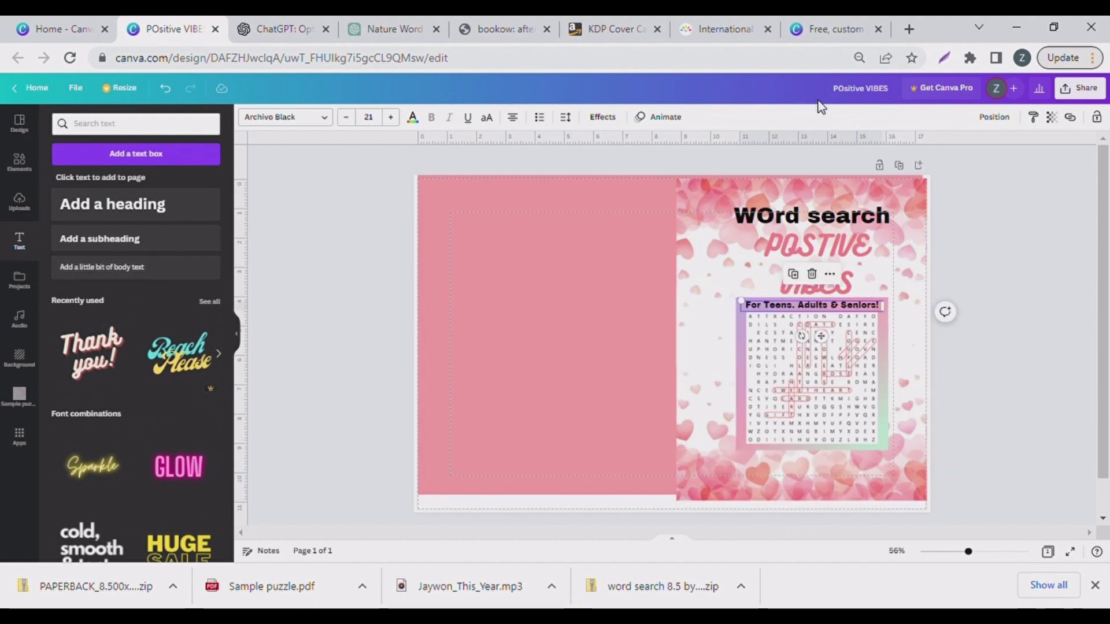
Duplicate the Word search title as 'LARGE PRINT' and adjust the heart background's height
left_click(852, 222)
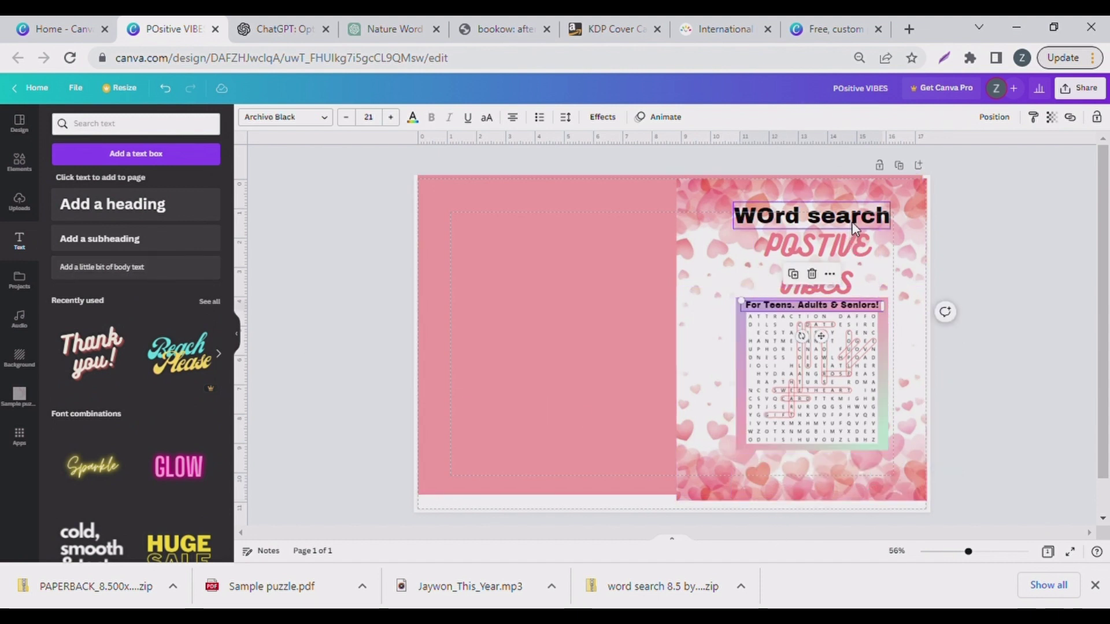
left_click(793, 175)
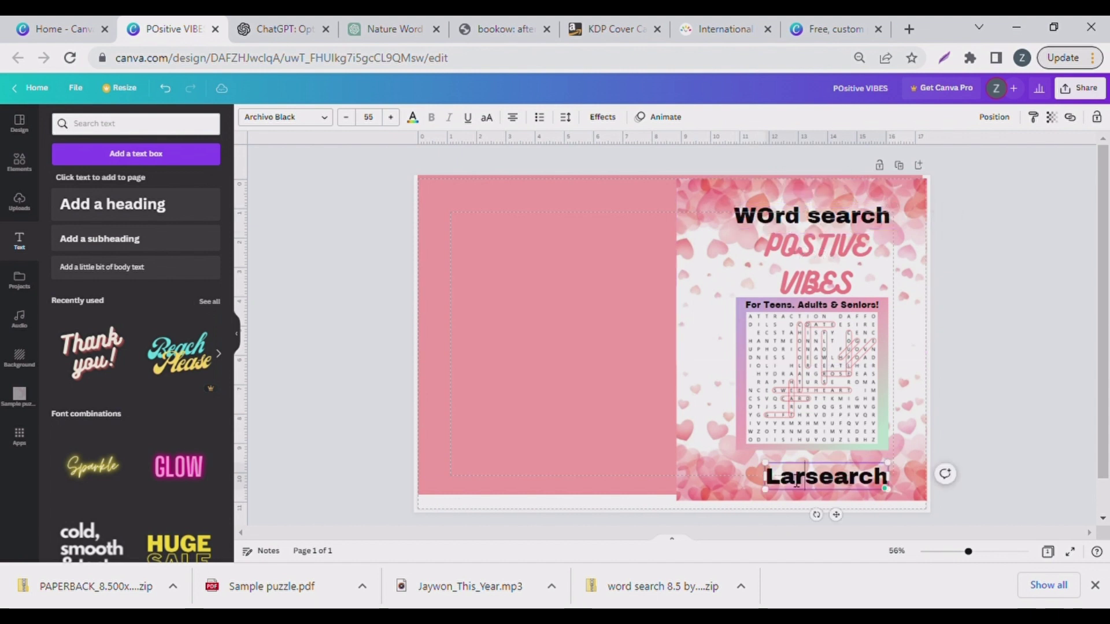
type("ge ")
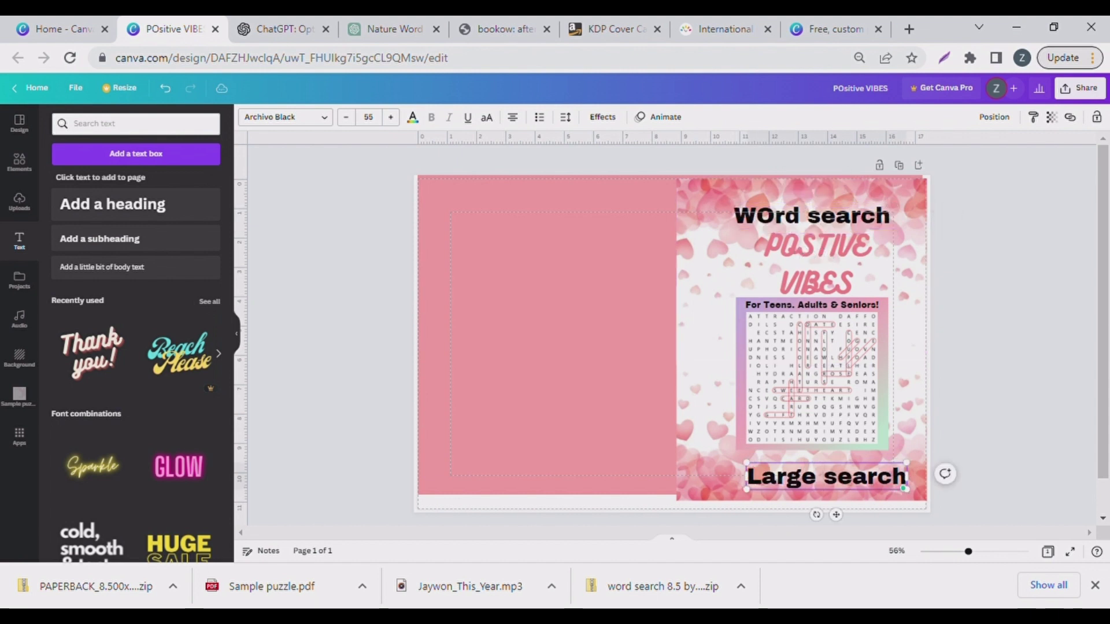
type("Pri")
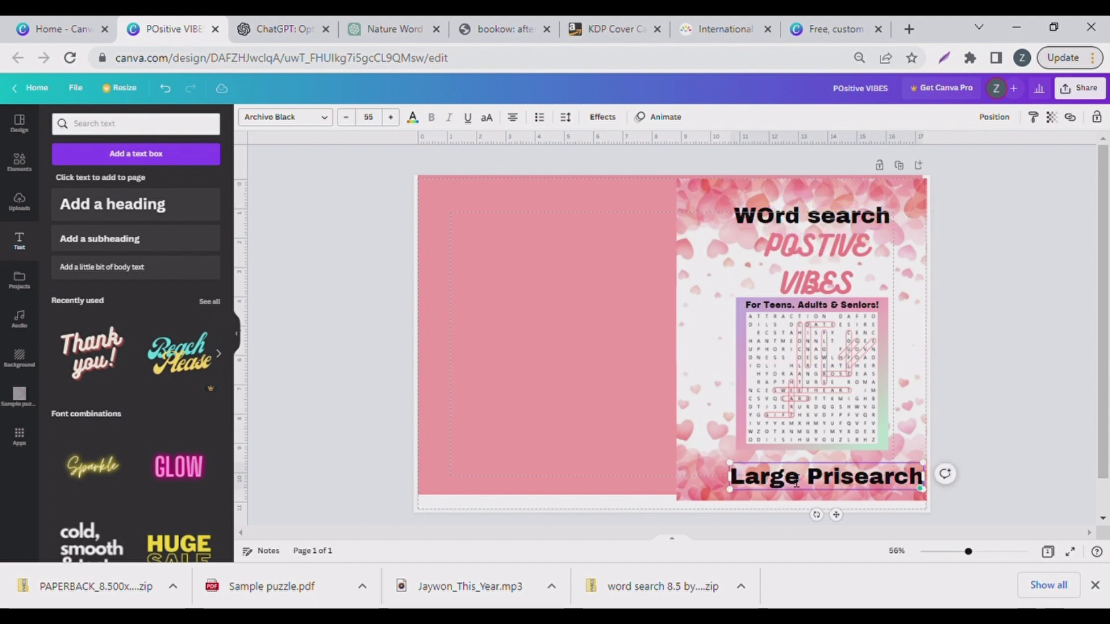
type("nt")
key("Delete")
key("Delete")
key("Delete")
key("Delete")
key("Delete")
key("Delete")
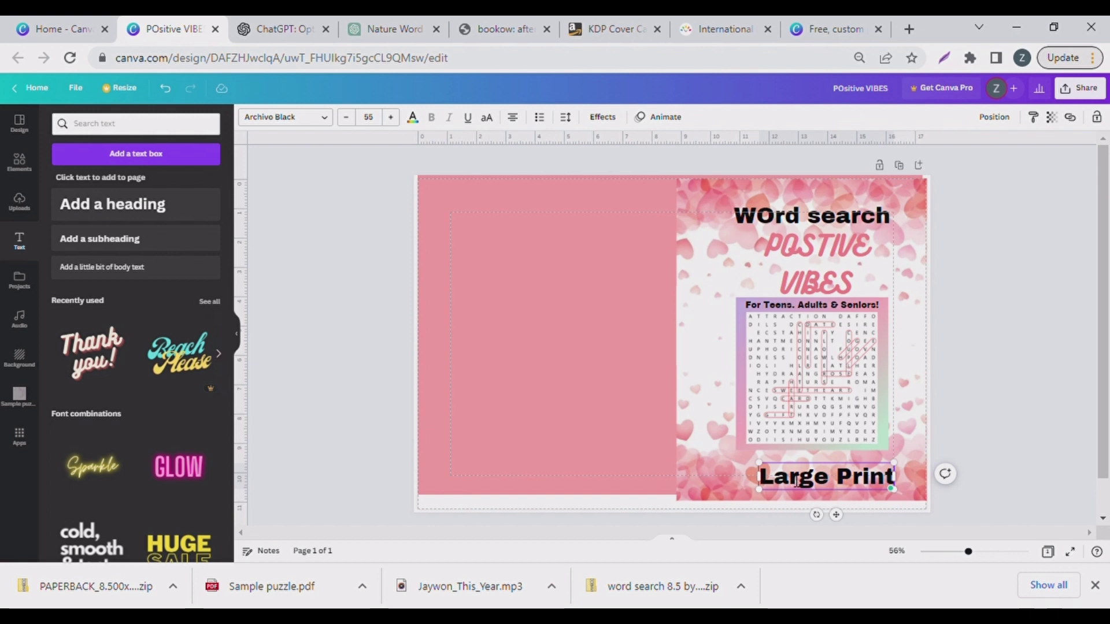
left_click(797, 489)
left_click_drag(811, 494, 806, 503)
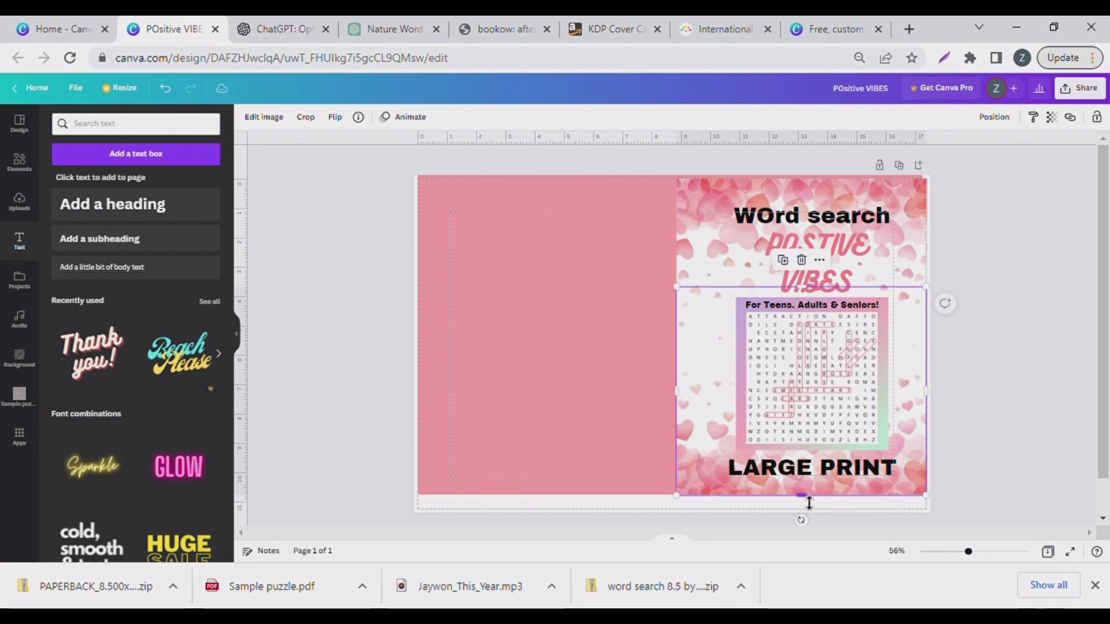
Add the uploaded KDP cover template image, stretched to cover the whole page
left_click(22, 280)
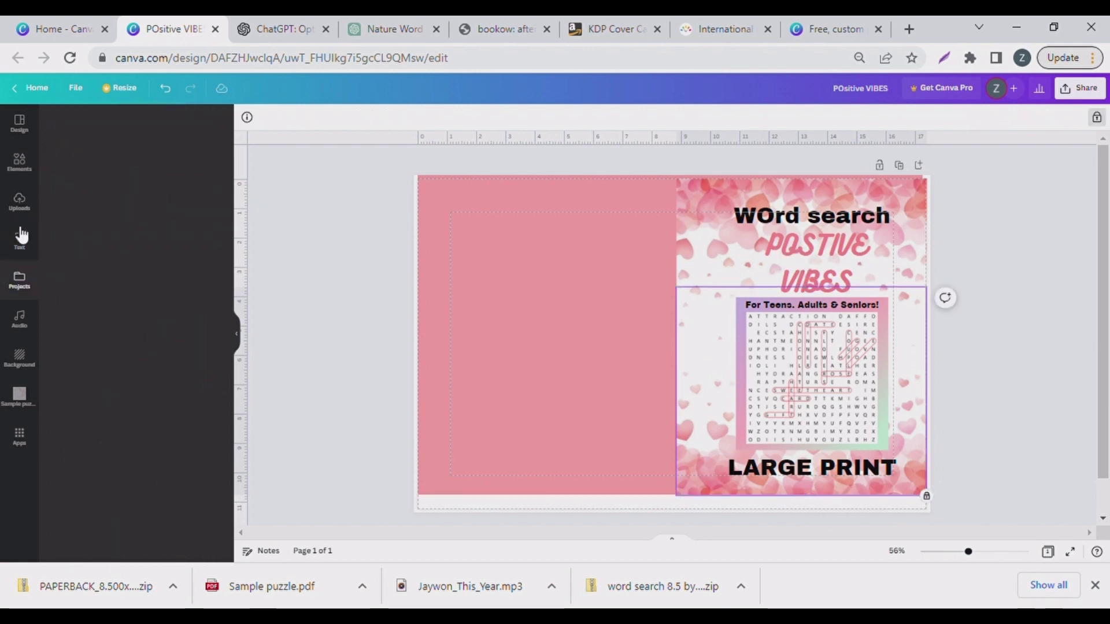
left_click(26, 207)
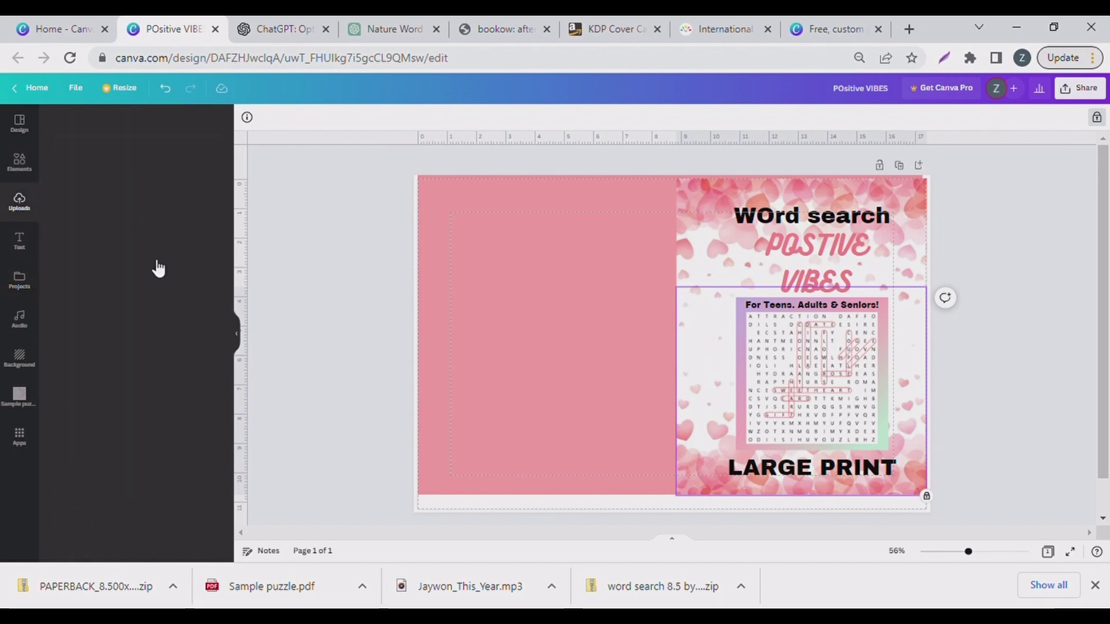
scroll(151, 384, "down", 5)
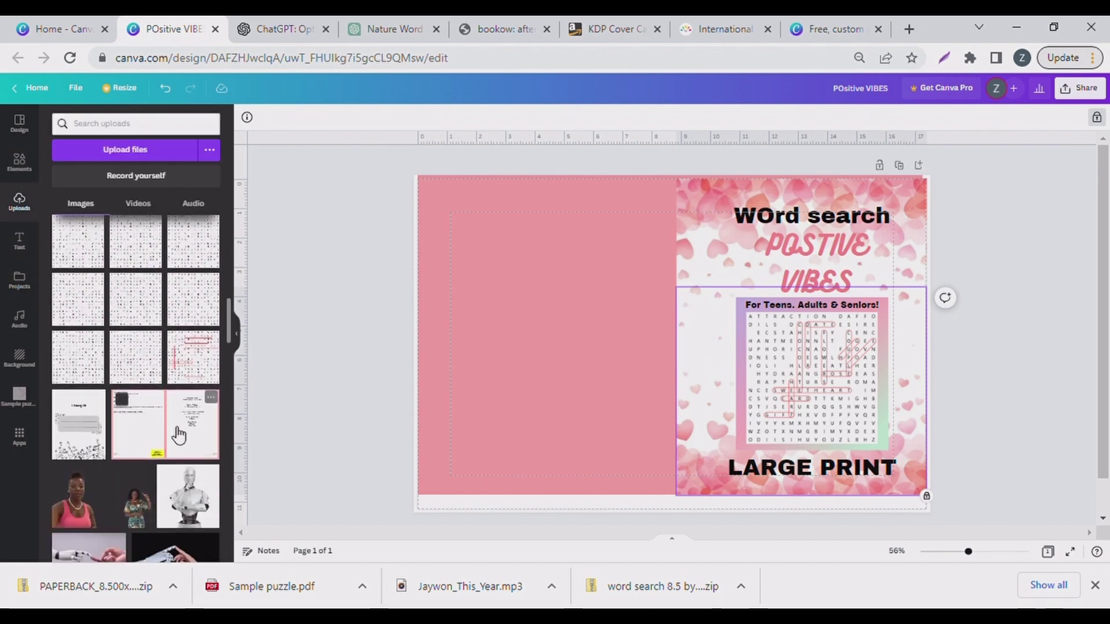
left_click(179, 435)
left_click_drag(575, 325, 535, 280)
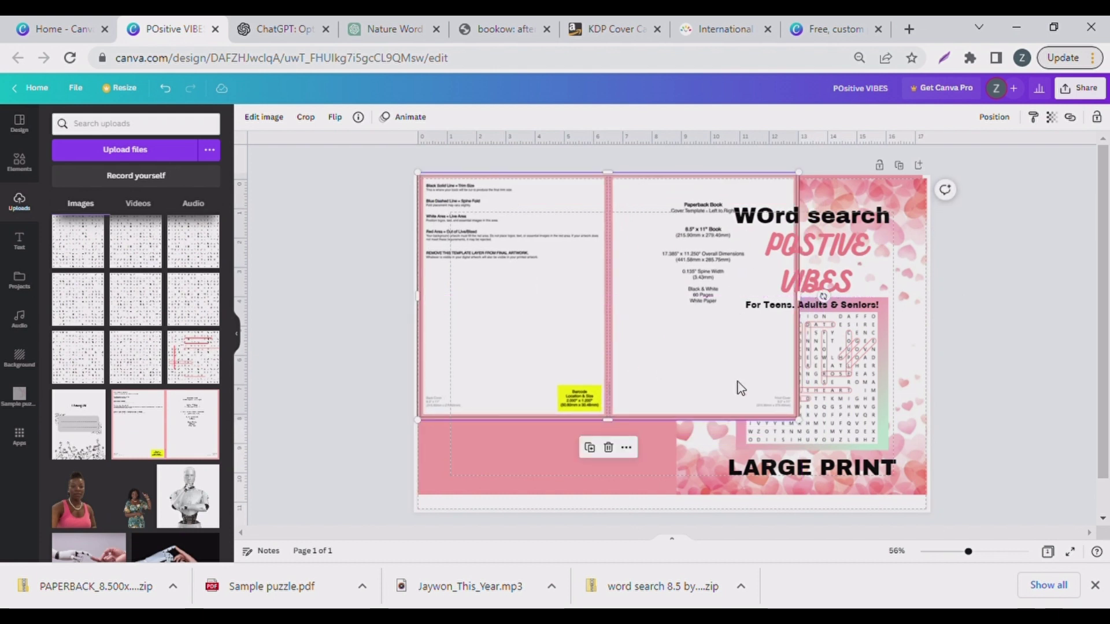
left_click_drag(811, 432, 942, 508)
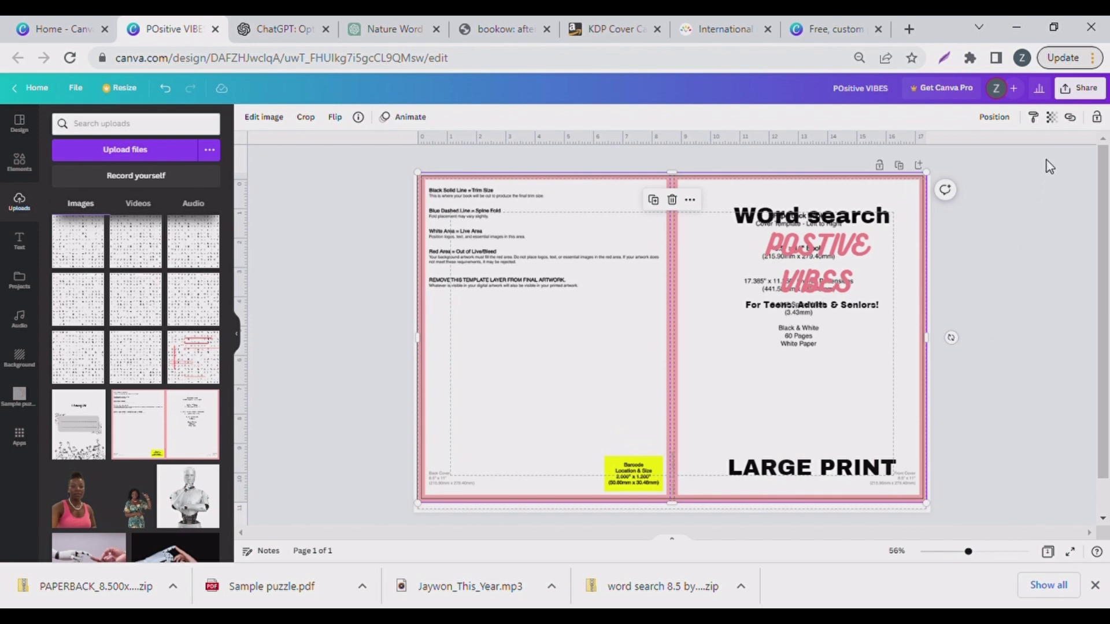
Set the template overlay's transparency to 53, then delete the overlay
left_click(1057, 120)
left_click_drag(1058, 170, 1008, 166)
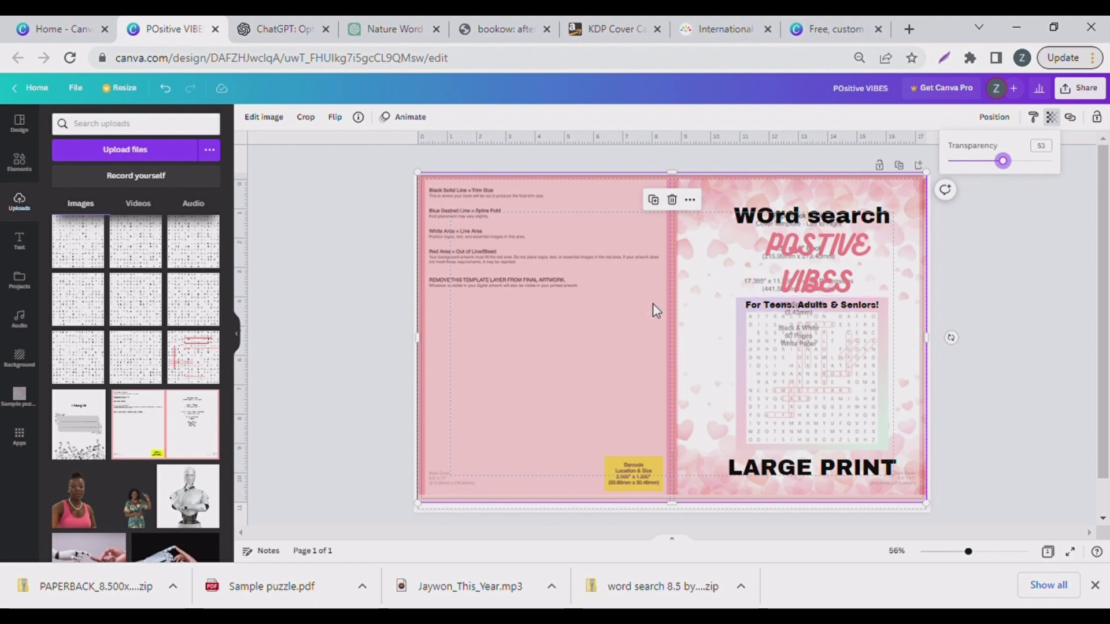
key("Delete")
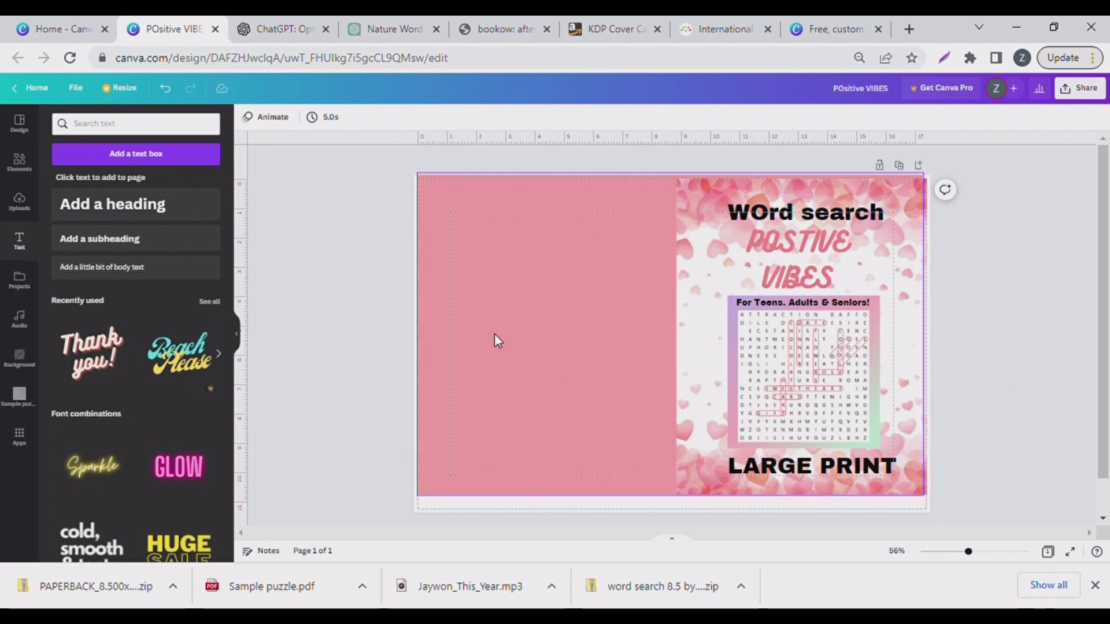
Lock the background and paste the instruction paragraph into a subheading on the back cover
left_click(470, 287)
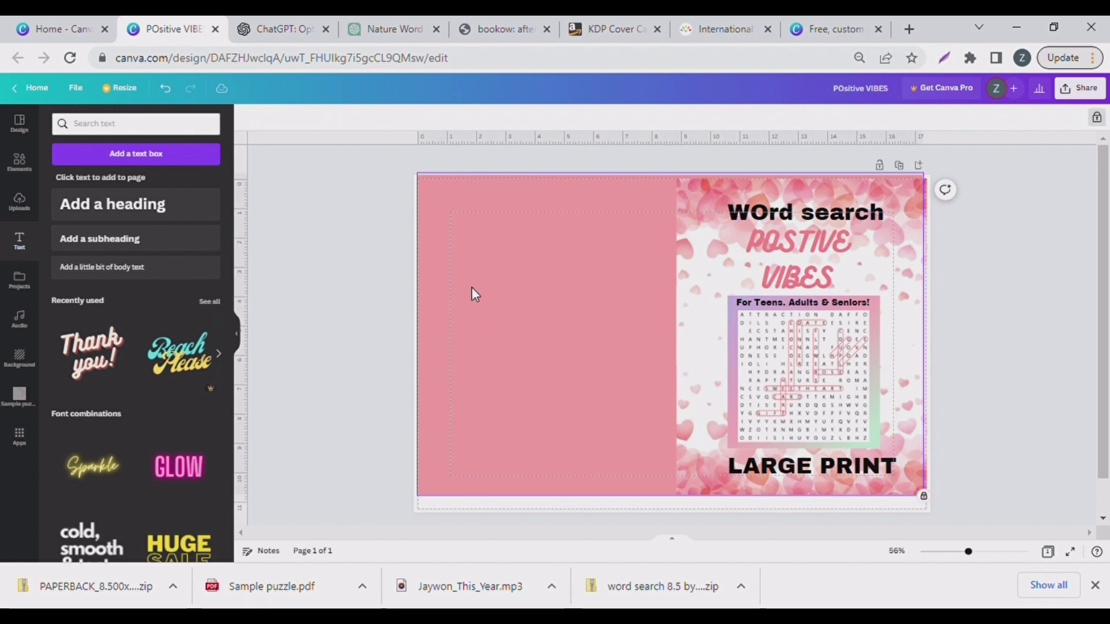
left_click(104, 241)
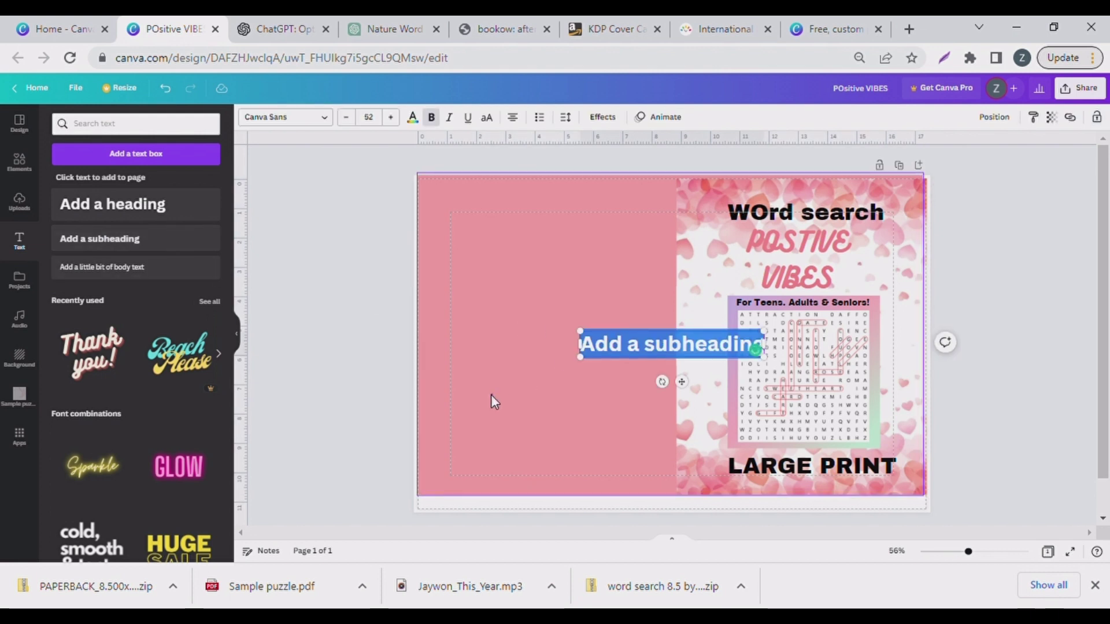
left_click_drag(639, 335, 511, 294)
left_click(491, 255)
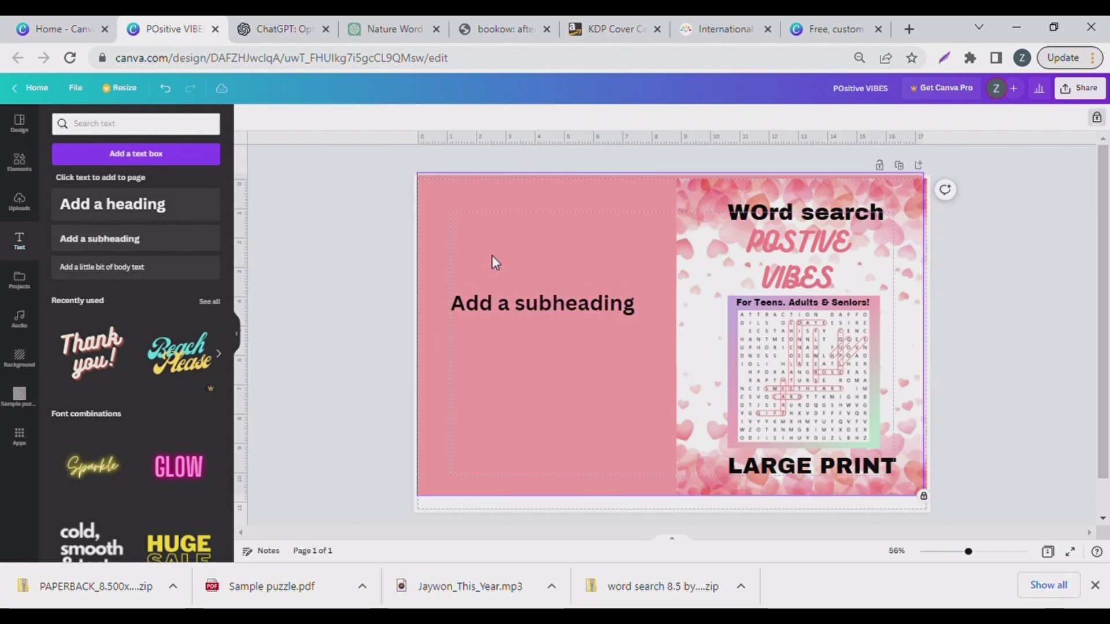
double_click(503, 302)
type("Insturction Hidden words can be sloved in any directions horizontally, vertically, diagonally (upward, forward, downward and backward) Solution to all puzzles inculded in the book. 16 by 16 large print sutable for Teens, Adult &Seniors")
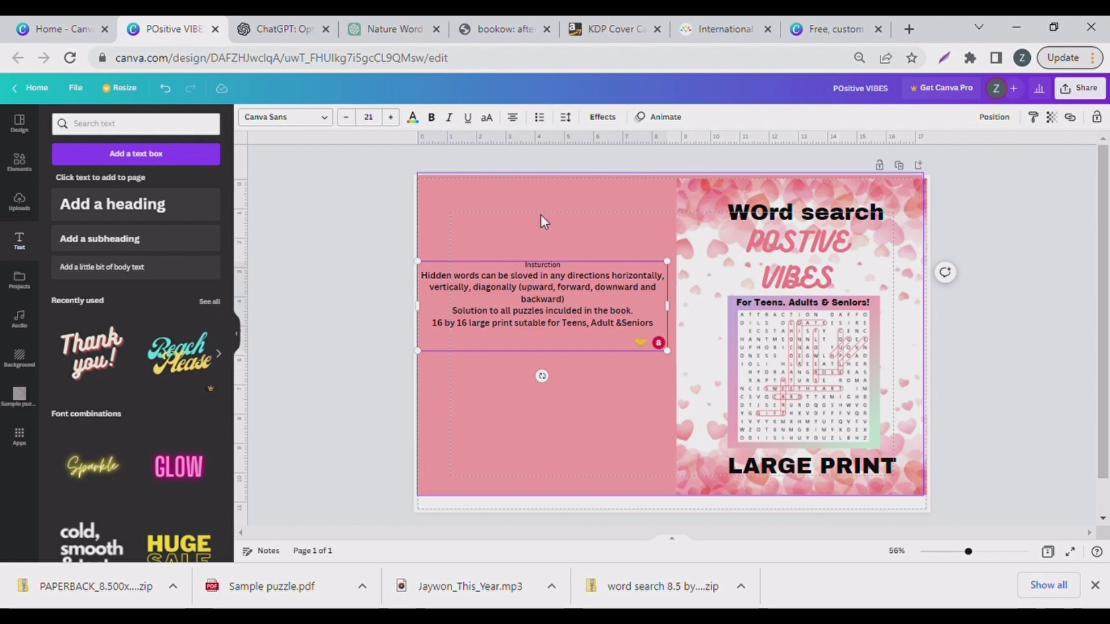
left_click(549, 229)
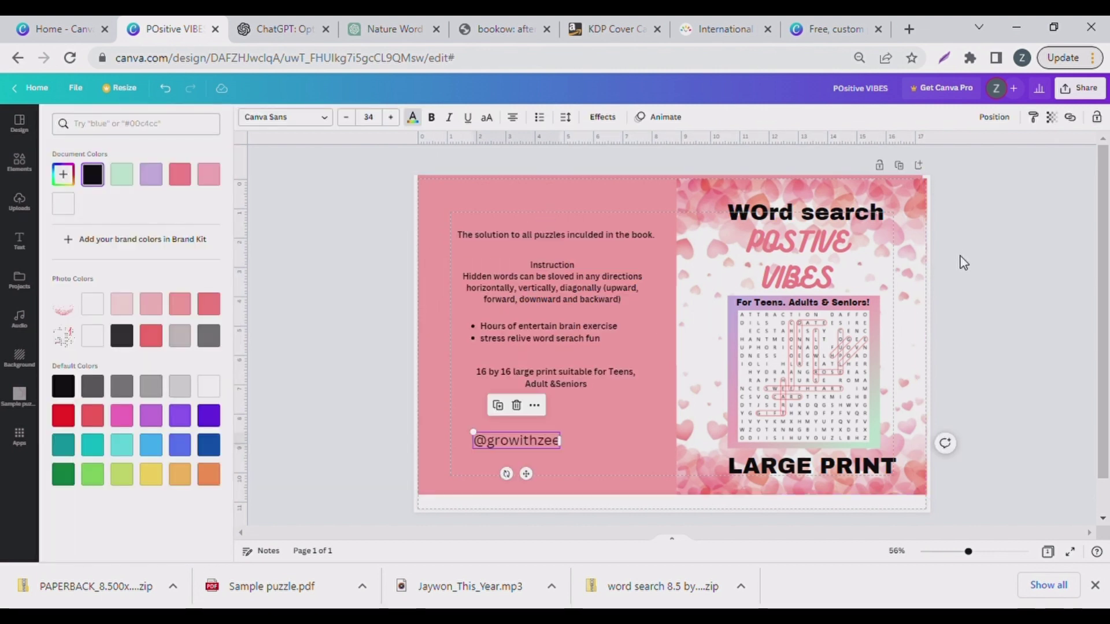